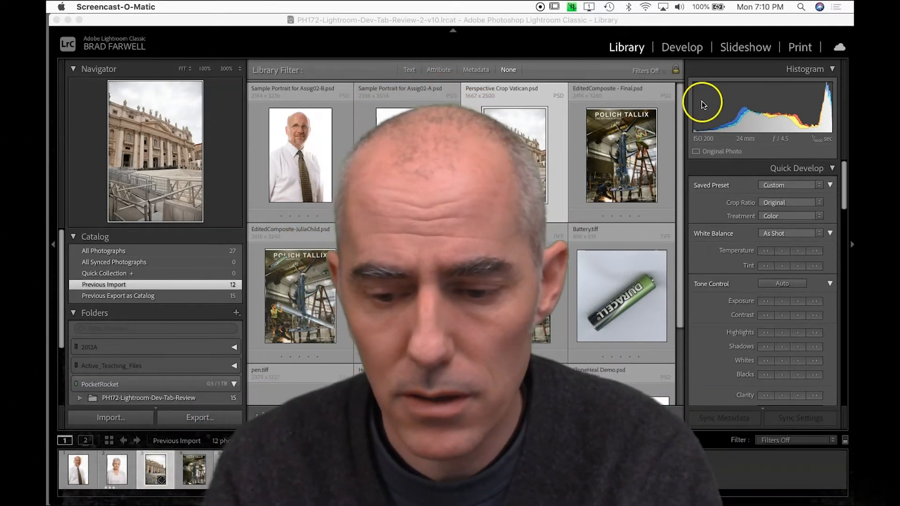
# Look through the imported photos in the grid, previewing the woman, background scene, battery and pen TIFFs alongside the finished composite
pyautogui.click(620, 142)
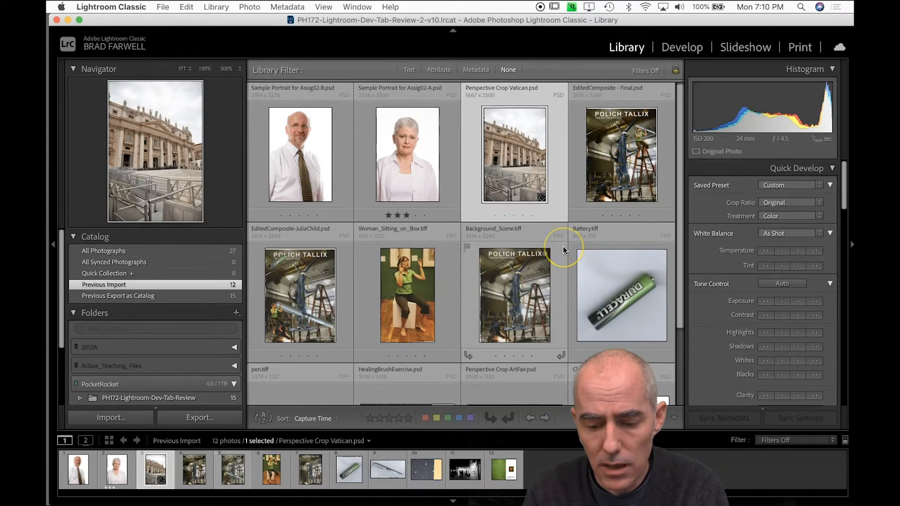
pyautogui.scroll(-3, 563, 249)
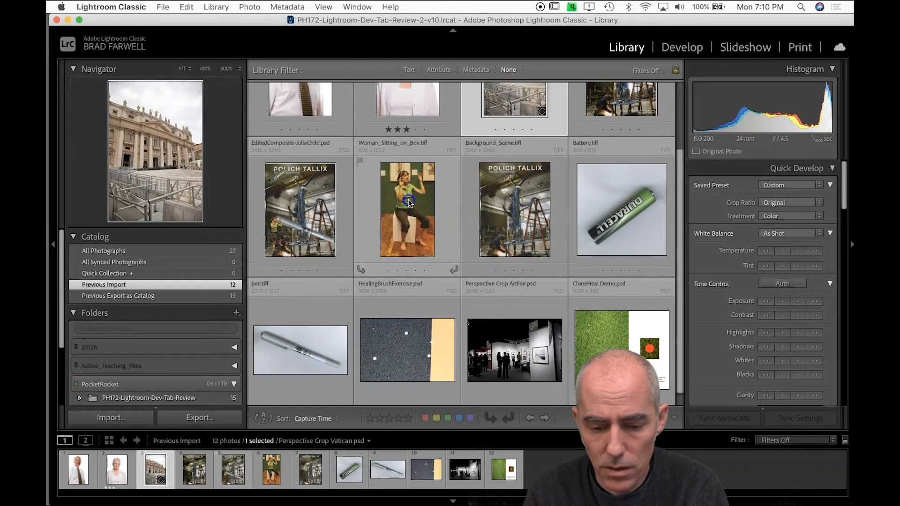
pyautogui.click(408, 202)
pyautogui.click(498, 245)
pyautogui.click(600, 216)
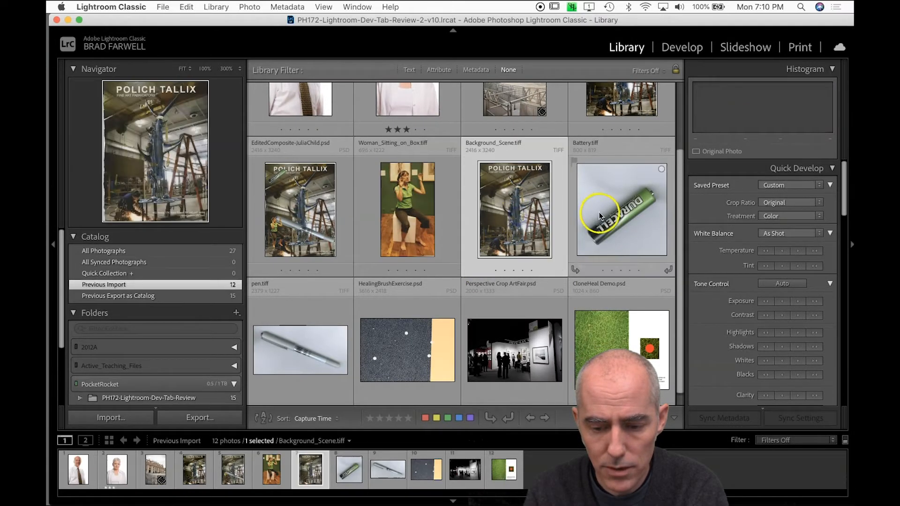
pyautogui.click(297, 345)
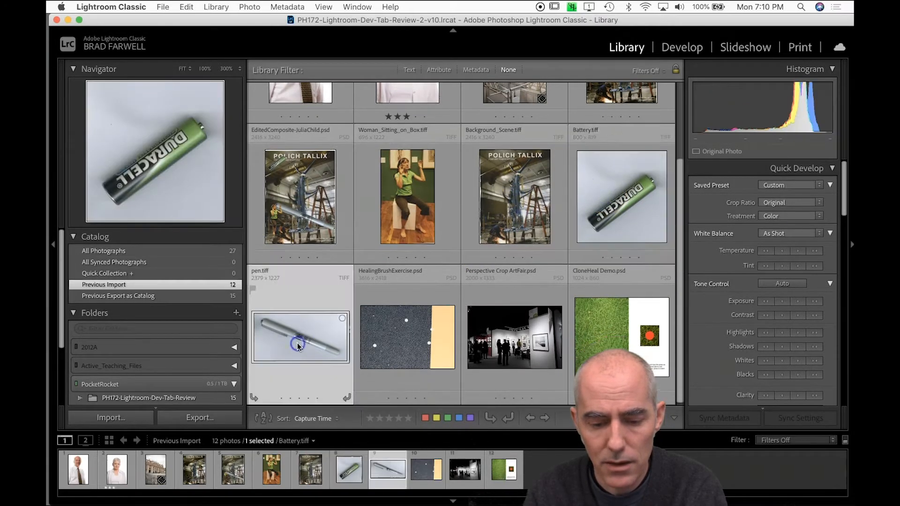
pyautogui.scroll(2, 328, 253)
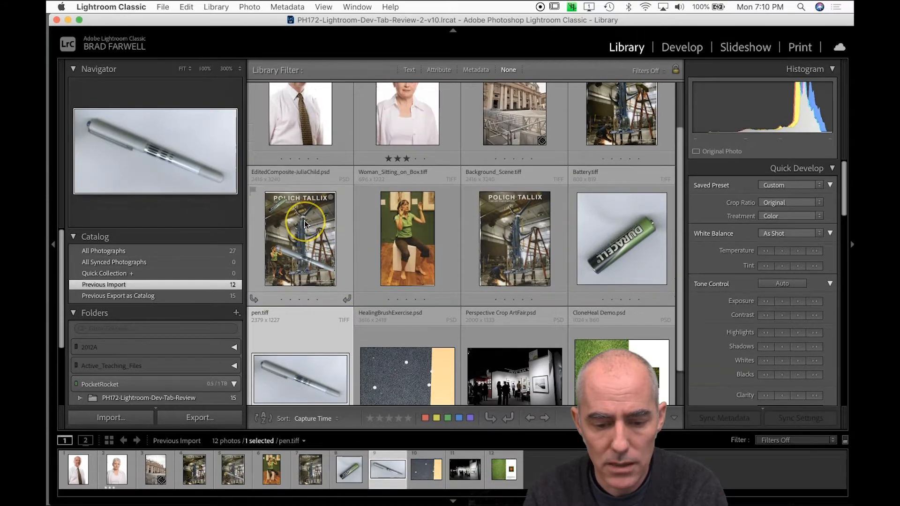
pyautogui.scroll(3, 319, 216)
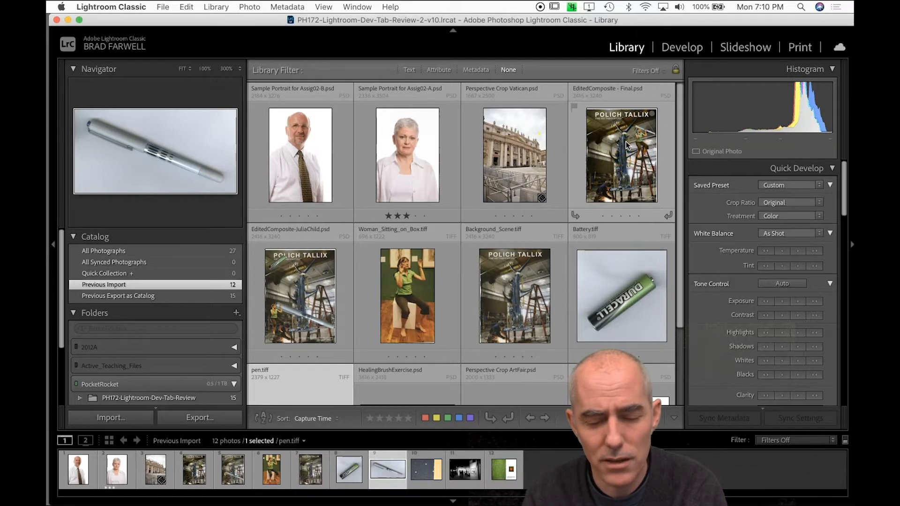
# Select the four source photos together: Woman_Sitting_on_Box.tiff, Background_Scene.tiff, Battery.tiff and pen.tiff
pyautogui.click(382, 263)
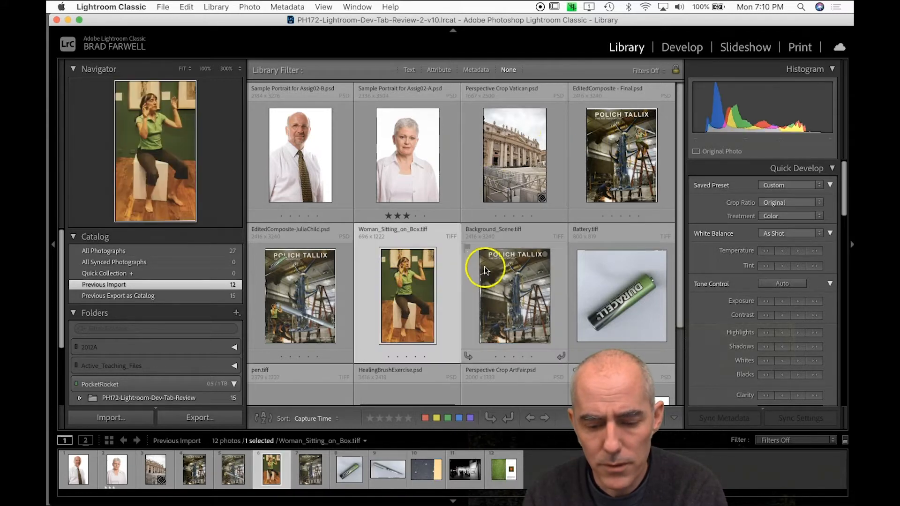
pyautogui.keyDown('super'); pyautogui.click(508, 270); pyautogui.keyUp('super')
pyautogui.keyDown('super'); pyautogui.click(594, 271); pyautogui.keyUp('super')
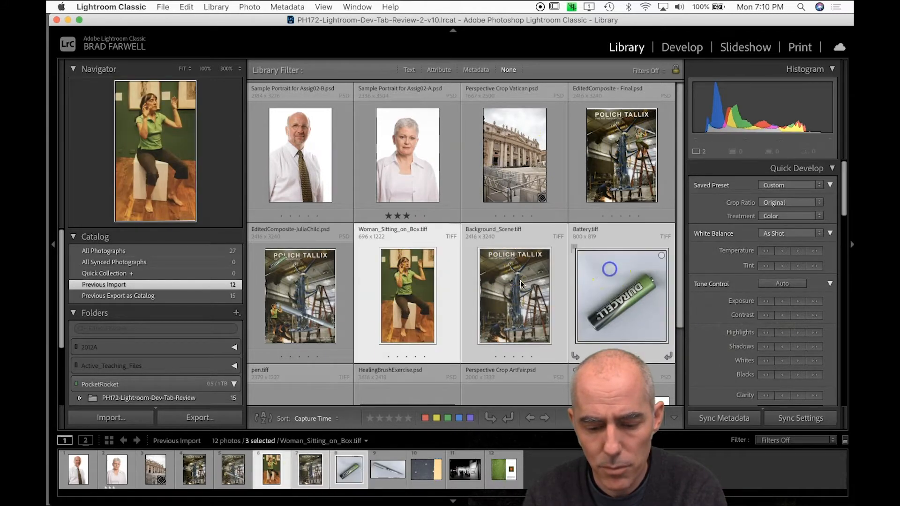
pyautogui.click(305, 375)
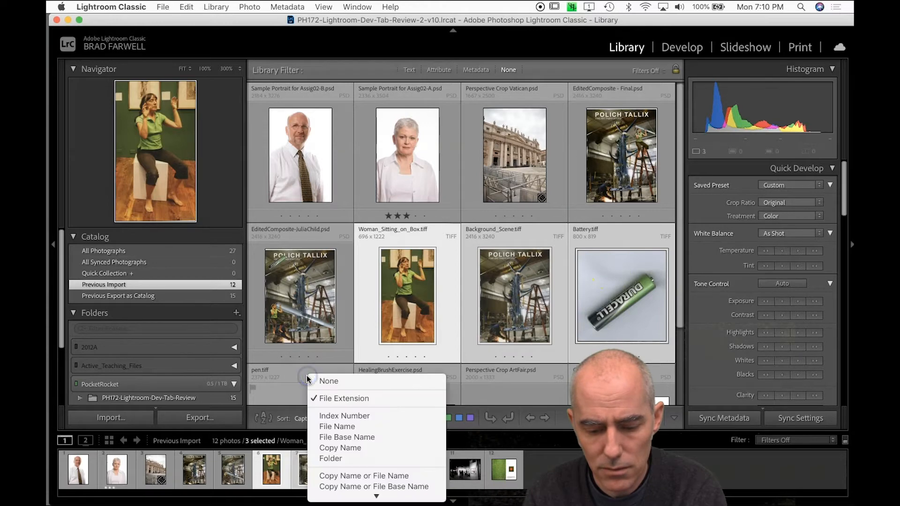
pyautogui.click(283, 393)
pyautogui.scroll(-3, 283, 391)
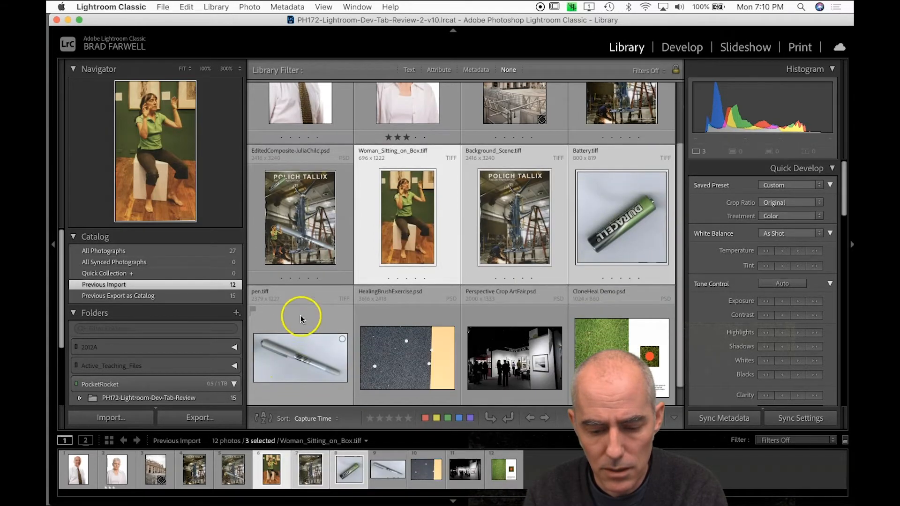
pyautogui.keyDown('super'); pyautogui.click(300, 320); pyautogui.keyUp('super')
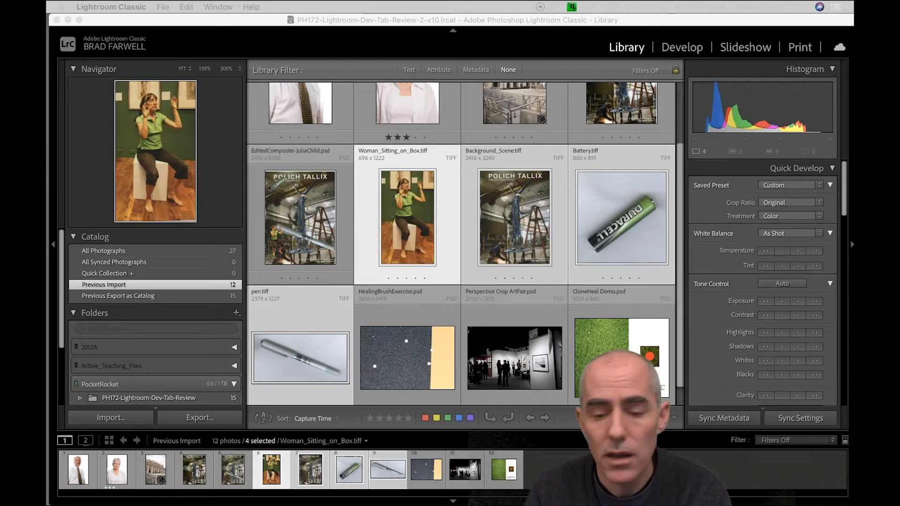
# Open the four selected photos as layers of one document in Photoshop and switch to Photoshop
pyautogui.click(277, 21)
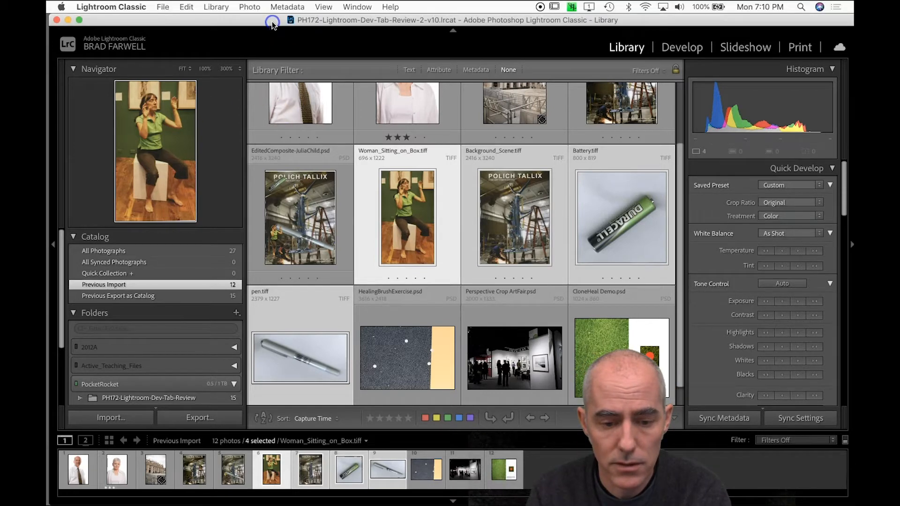
pyautogui.click(250, 7)
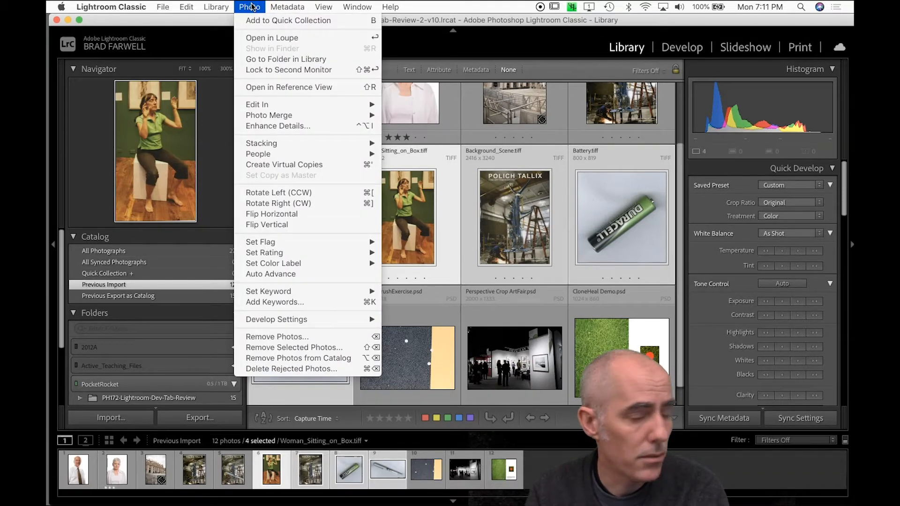
pyautogui.moveTo(280, 104)
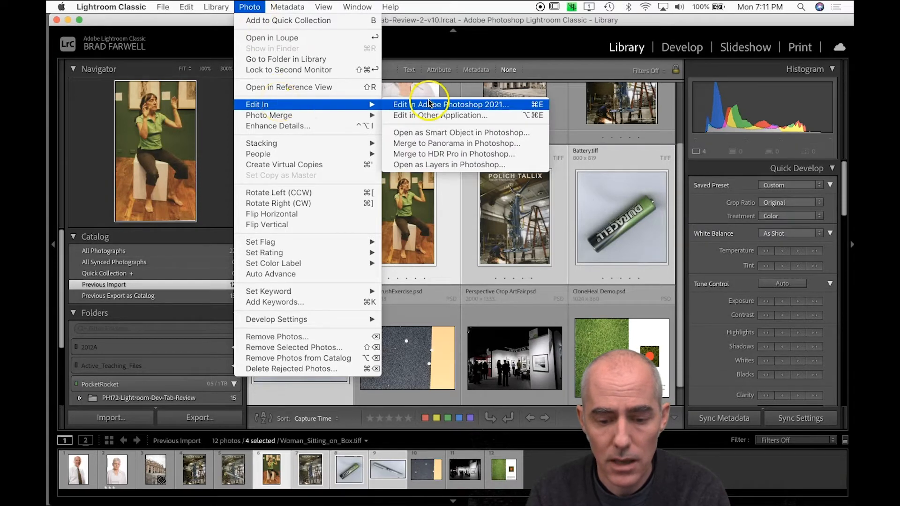
pyautogui.click(449, 164)
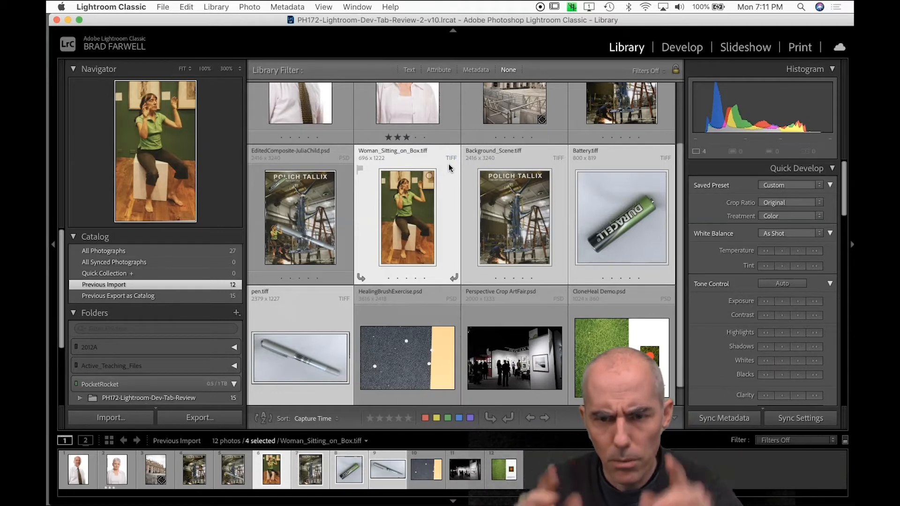
pyautogui.moveTo(197, 504)
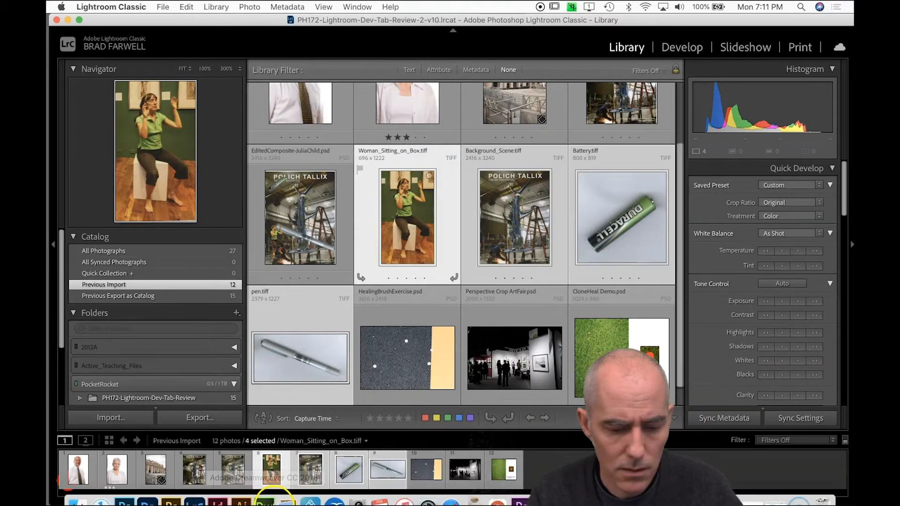
pyautogui.click(146, 490)
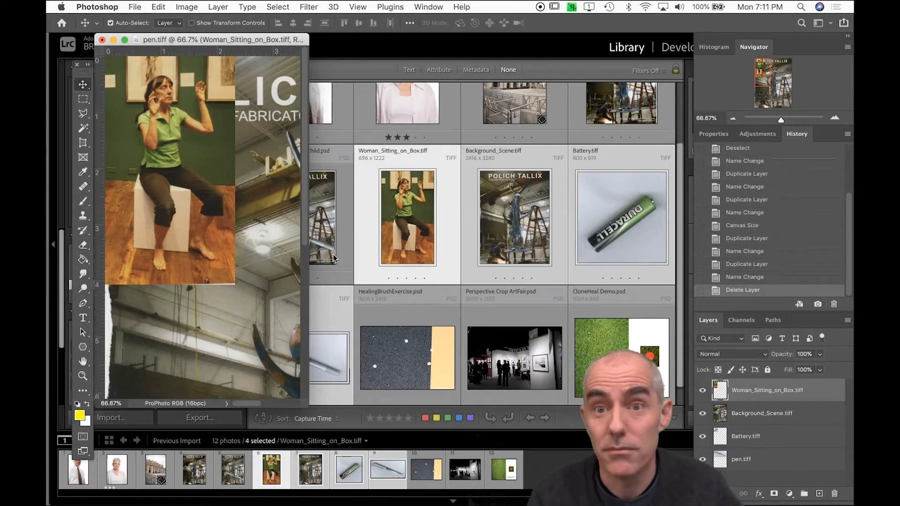
# Show the layered document in full screen mode and review which panels are enabled for display
pyautogui.press('f')
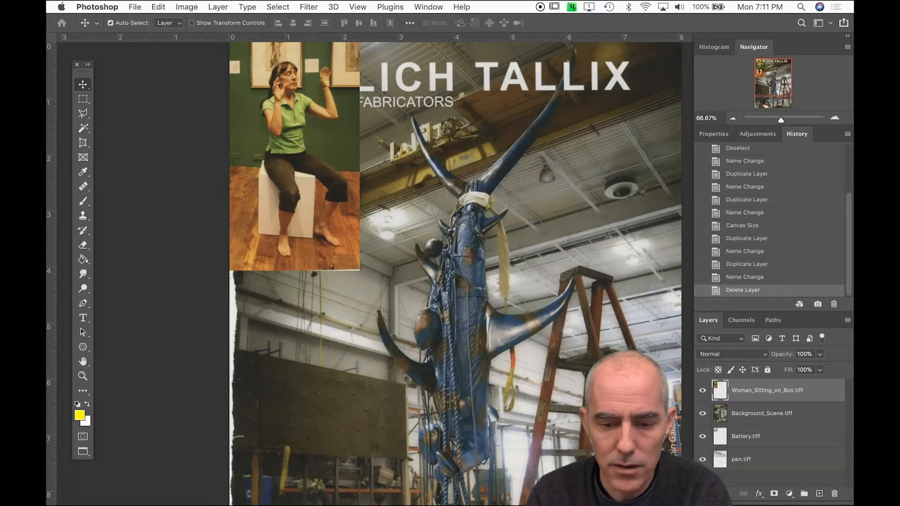
pyautogui.click(428, 7)
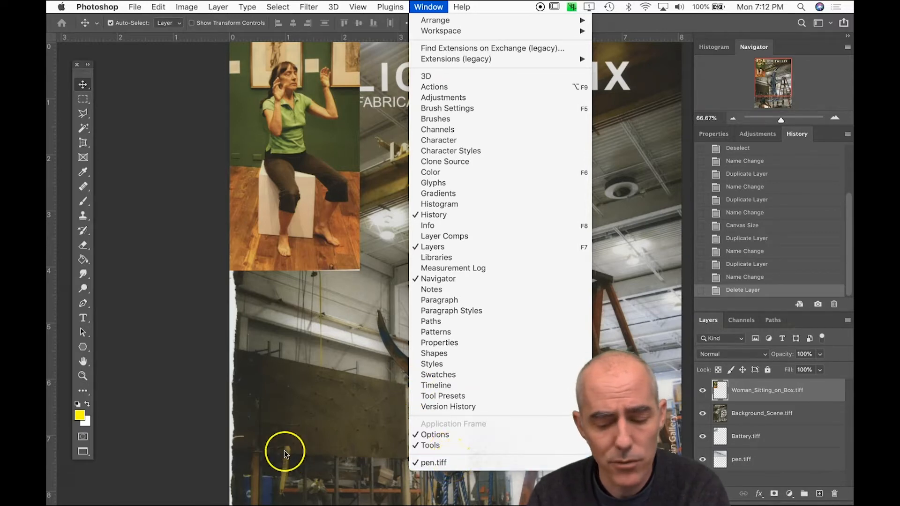
pyautogui.click(162, 377)
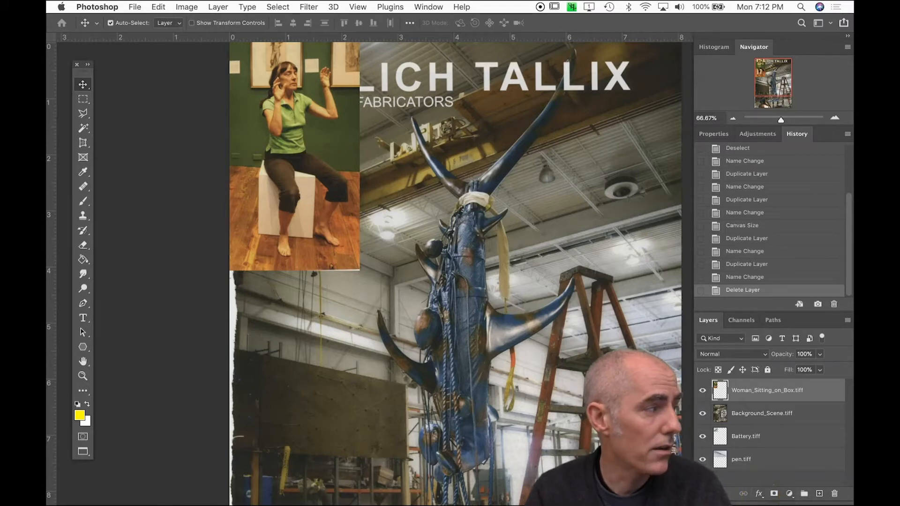
# Hide all the panels and bring them back, two times in a row
pyautogui.press('Tab')
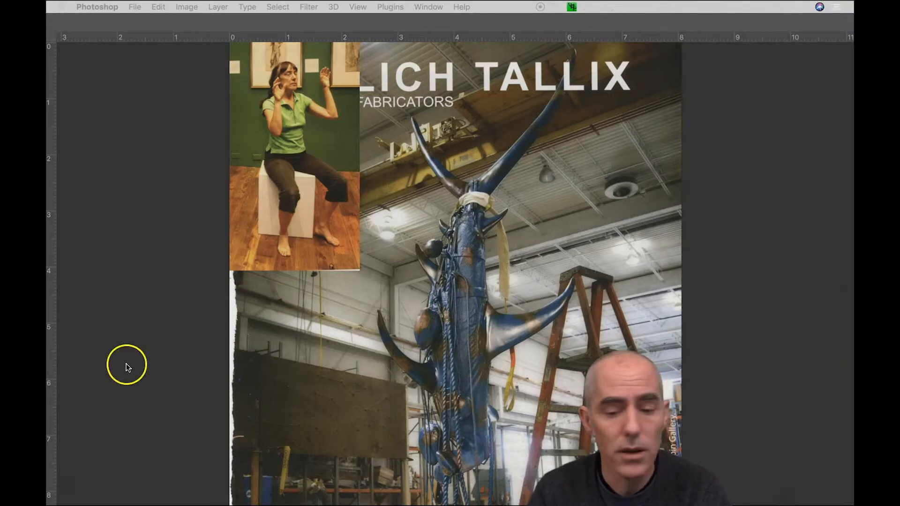
pyautogui.press('Tab')
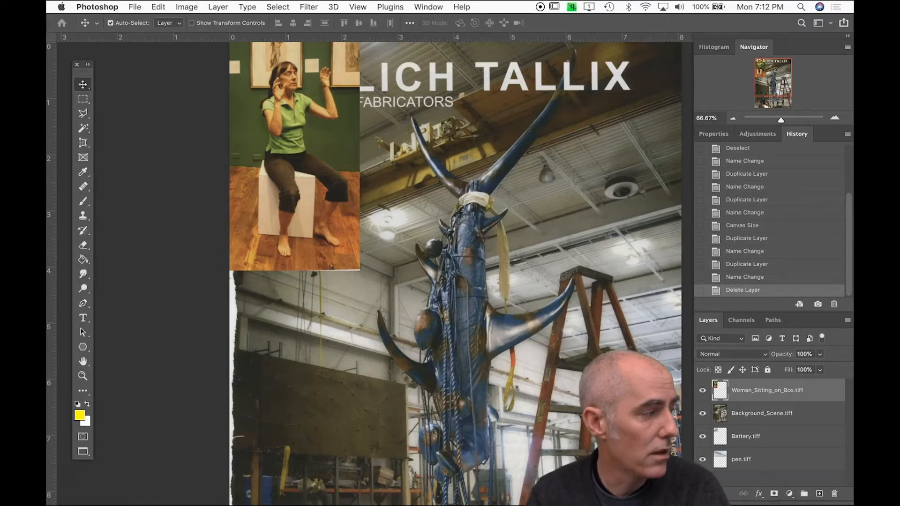
pyautogui.press('Tab')
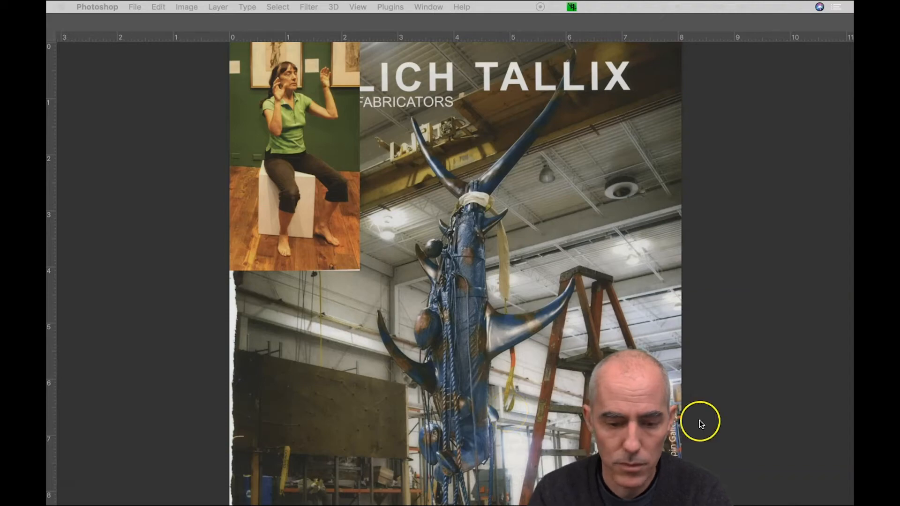
pyautogui.press('Tab')
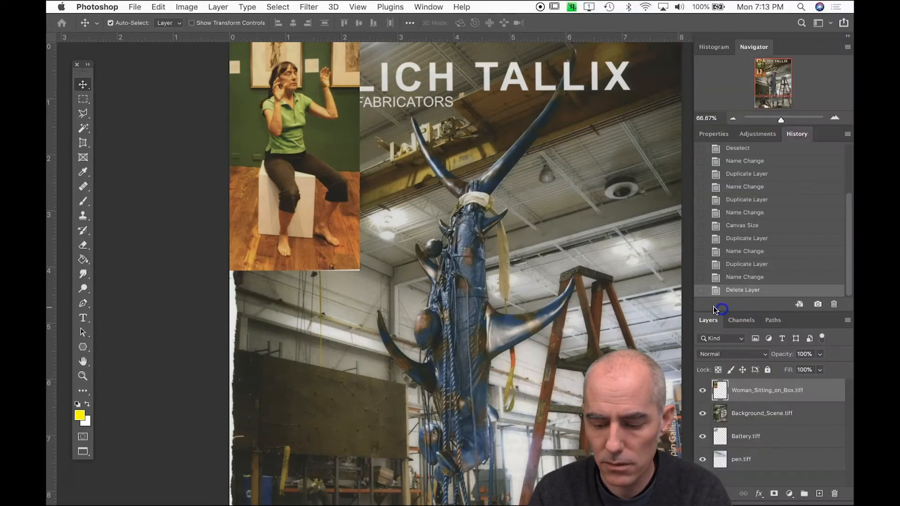
# Reorder the layers from top to bottom as pen.tiff, Battery.tiff, Woman_Sitting_on_Box.tiff and Background_Scene.tiff
pyautogui.press('super+minus')
pyautogui.scroll(-6, 652, 448)
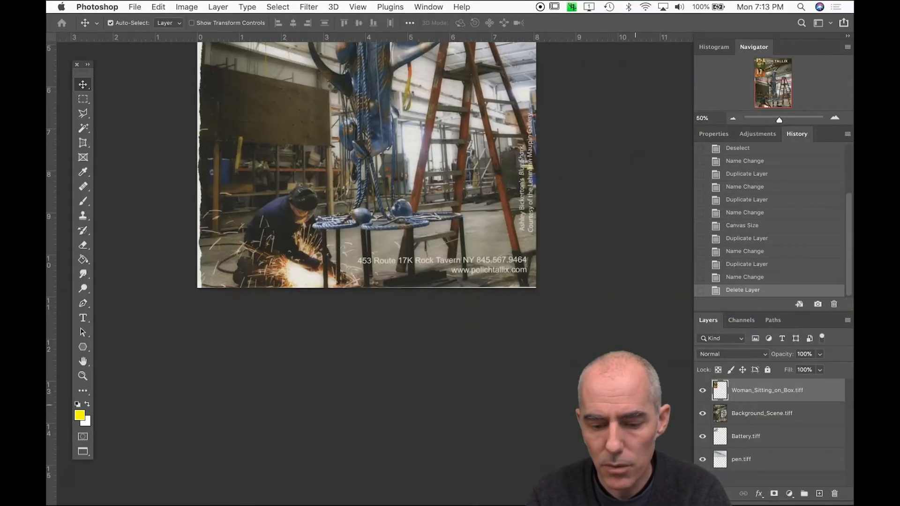
pyautogui.scroll(4, 651, 447)
pyautogui.hscroll(3, 651, 448)
pyautogui.scroll(3, 651, 448)
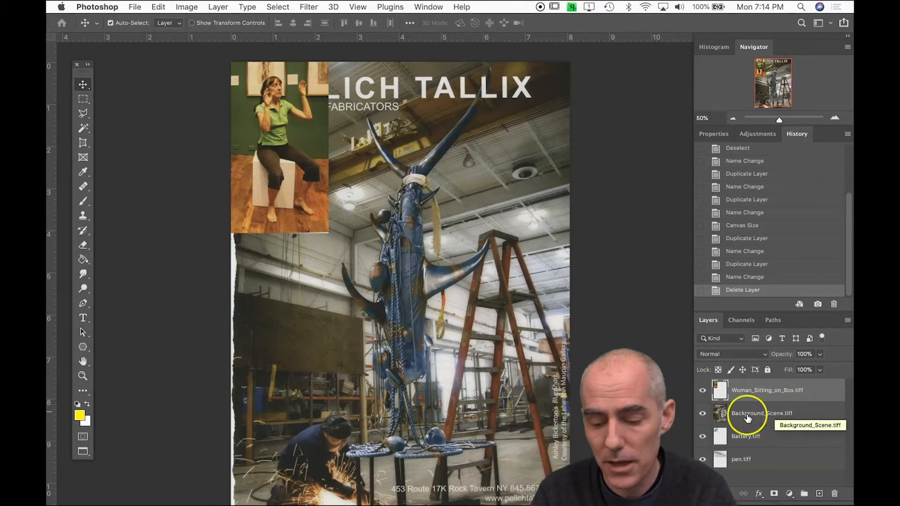
pyautogui.moveTo(742, 416); pyautogui.dragTo(738, 461)
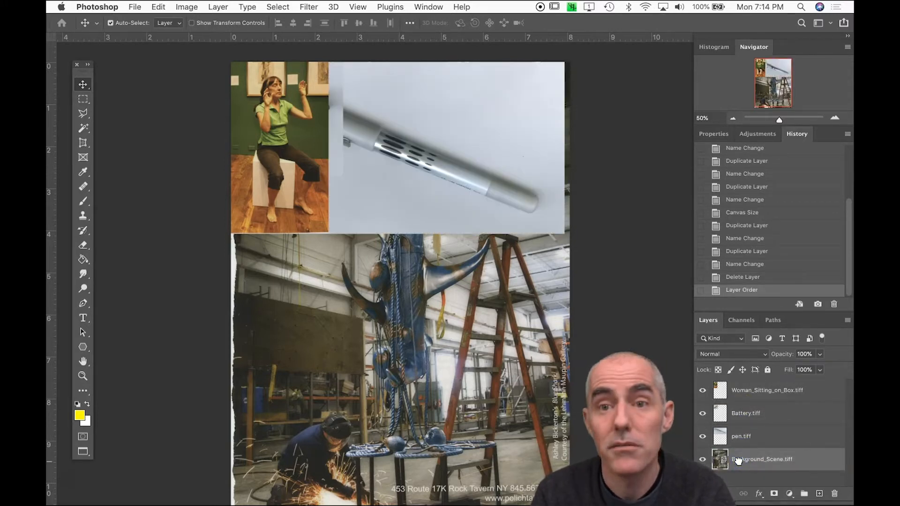
pyautogui.moveTo(740, 436); pyautogui.dragTo(742, 403)
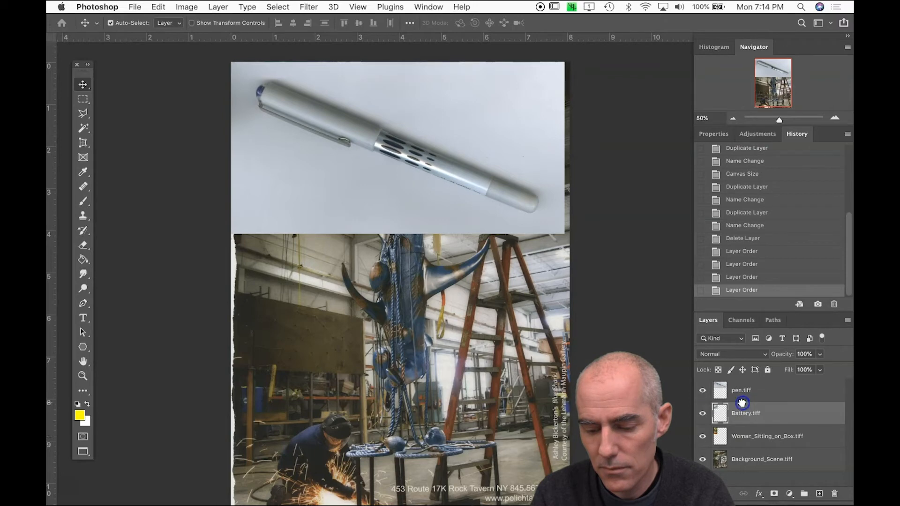
# Move the pen photo down to mid-canvas, the battery photo right over the title, and the woman photo right to partly beneath the battery
pyautogui.click(741, 394)
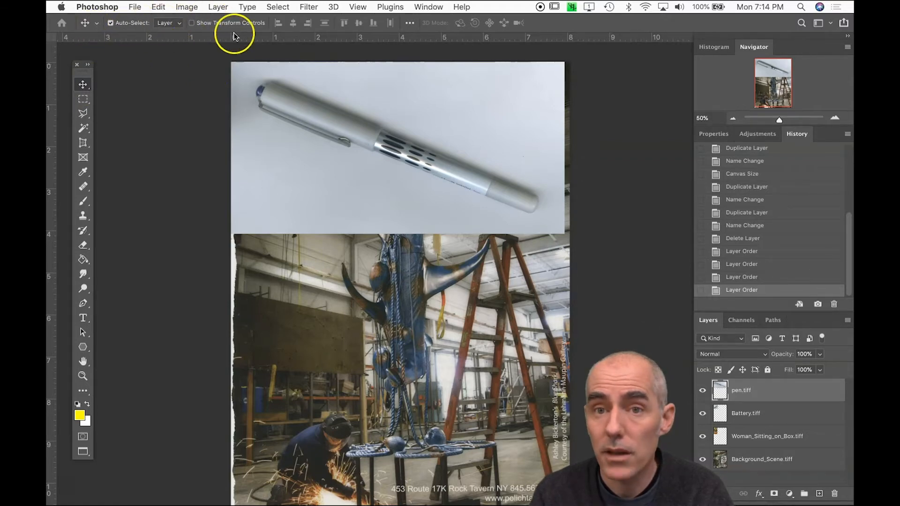
pyautogui.moveTo(417, 135); pyautogui.dragTo(439, 273)
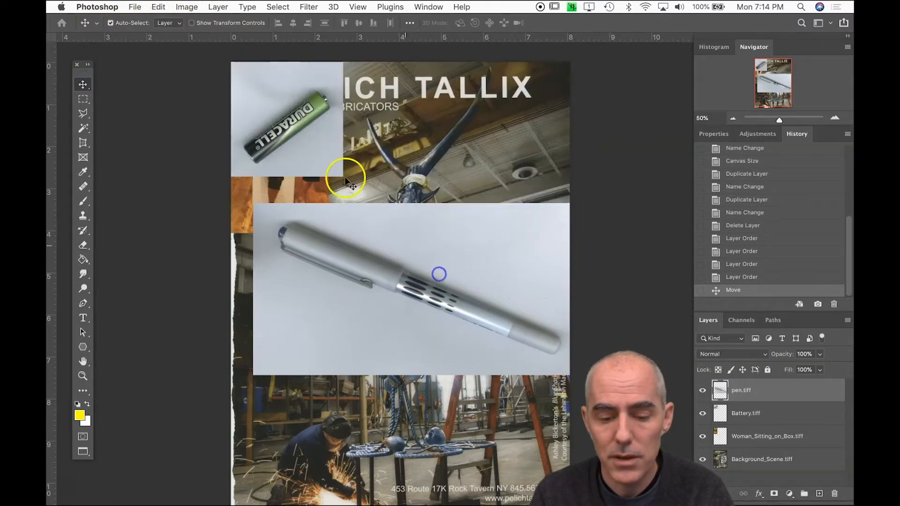
pyautogui.moveTo(291, 127); pyautogui.dragTo(434, 116)
pyautogui.moveTo(260, 125); pyautogui.dragTo(339, 125)
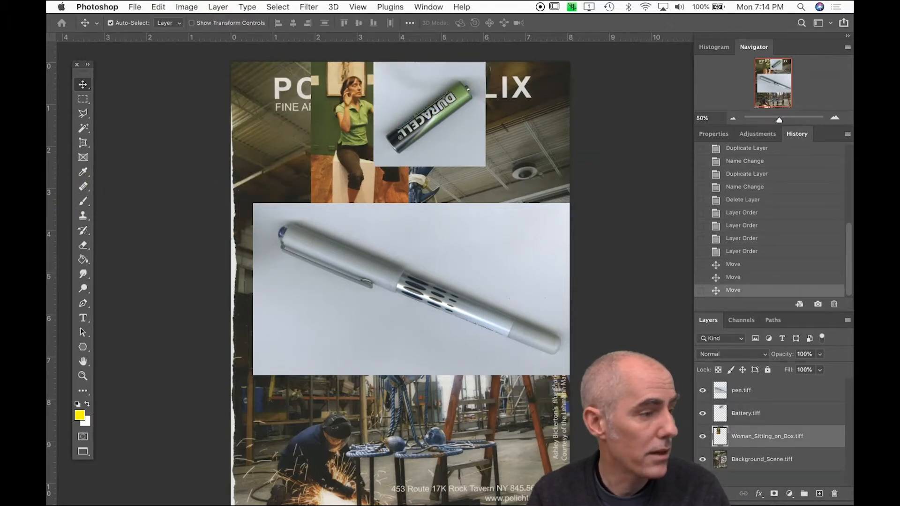
# Hide all the panels once and show them again
pyautogui.press('Tab')
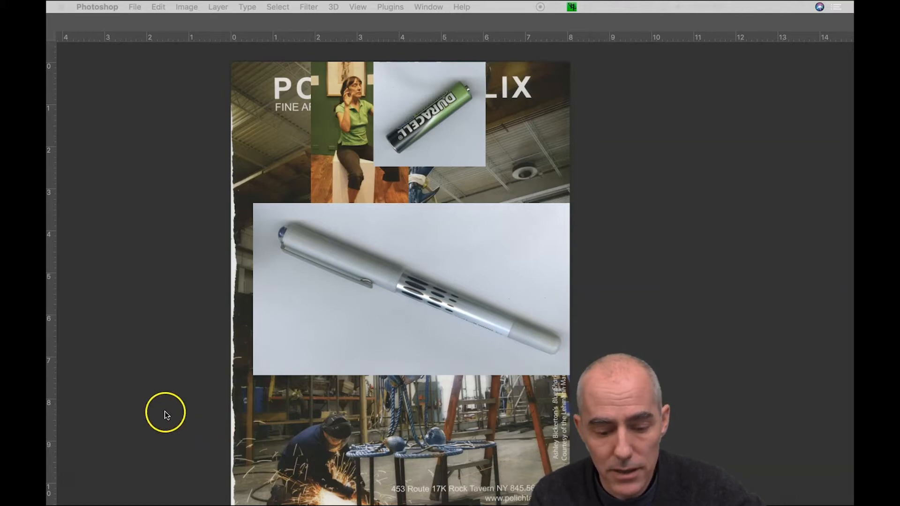
pyautogui.press('Tab')
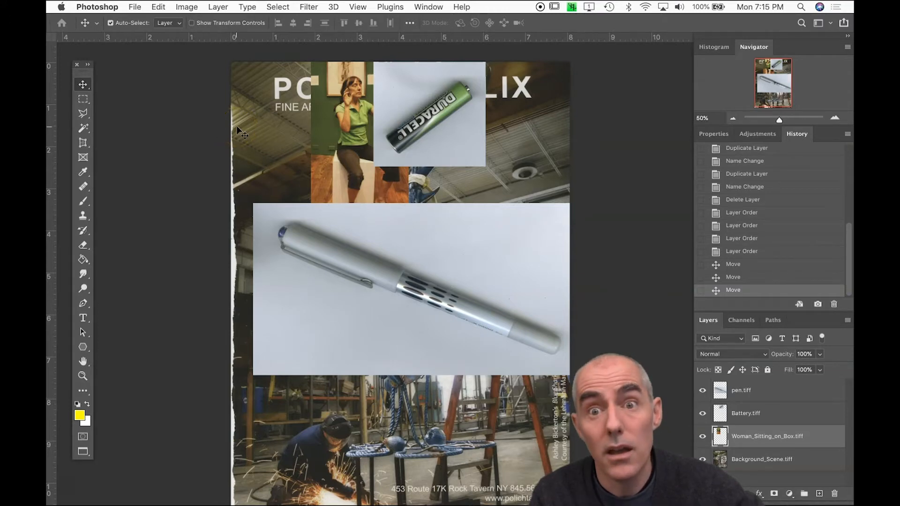
# Convert the document to the Adobe RGB (1998) profile with the Perceptual intent, leaving the image unflattened
pyautogui.click(135, 7)
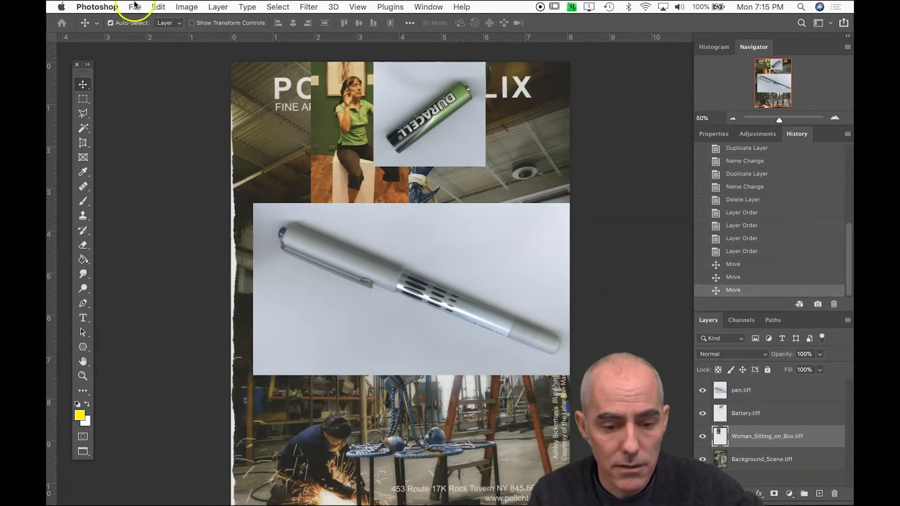
pyautogui.moveTo(158, 7)
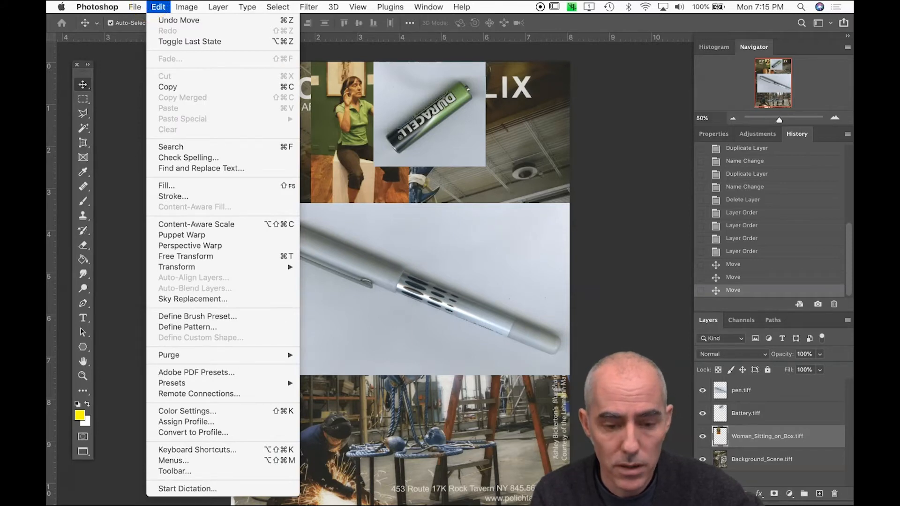
pyautogui.click(216, 432)
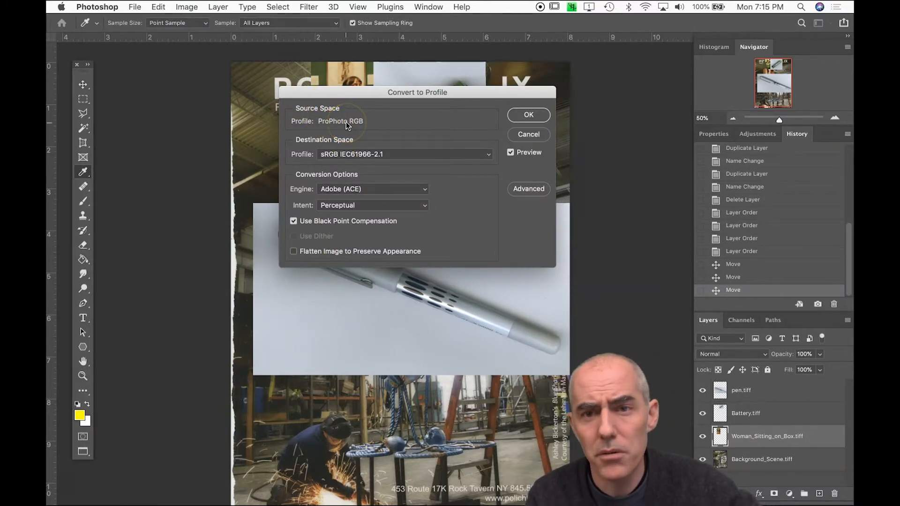
pyautogui.click(341, 156)
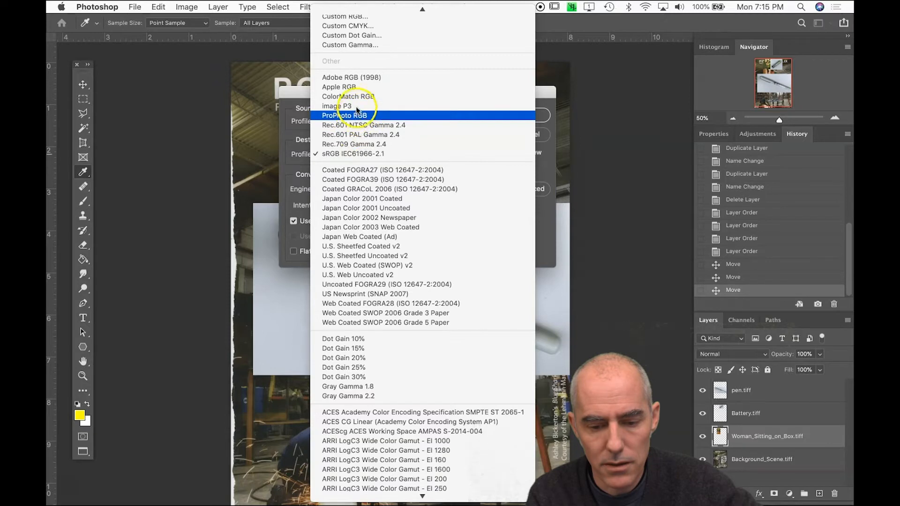
pyautogui.click(359, 78)
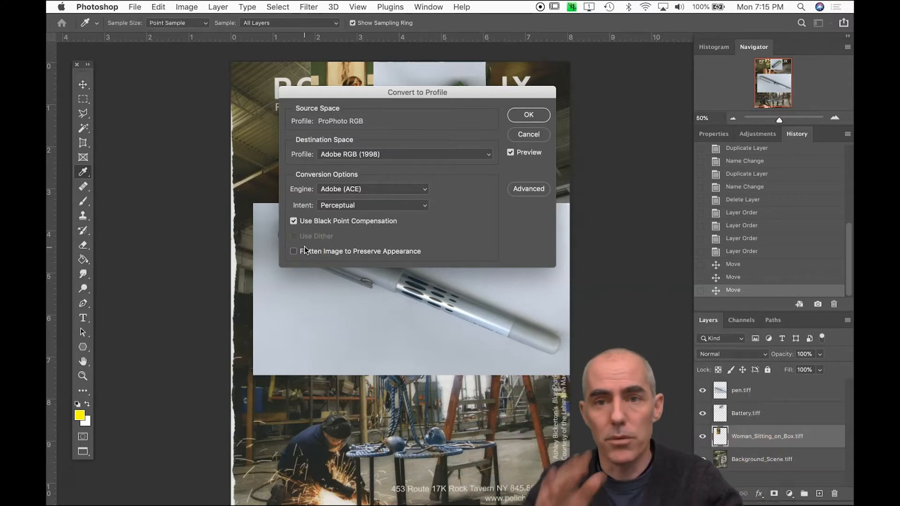
pyautogui.click(294, 253)
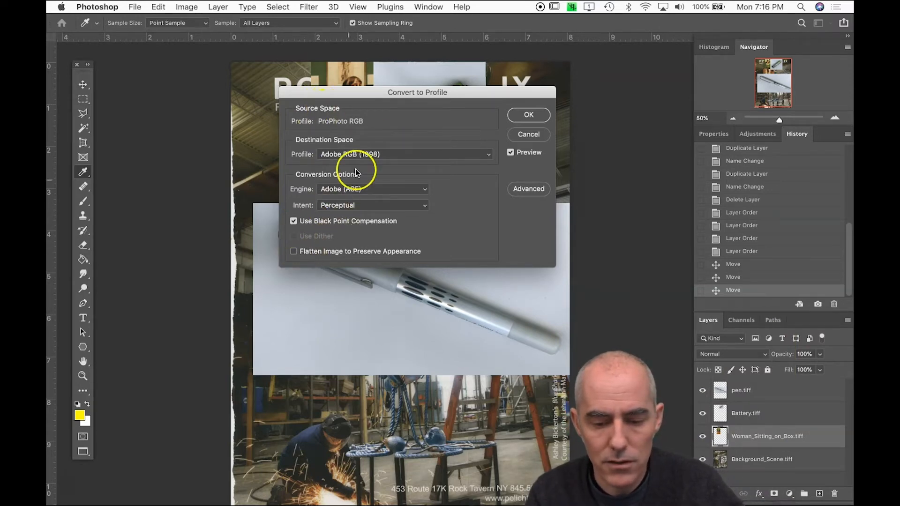
pyautogui.click(524, 116)
# Activate the Move tool, then hide all the panels and show them again
pyautogui.press('v')
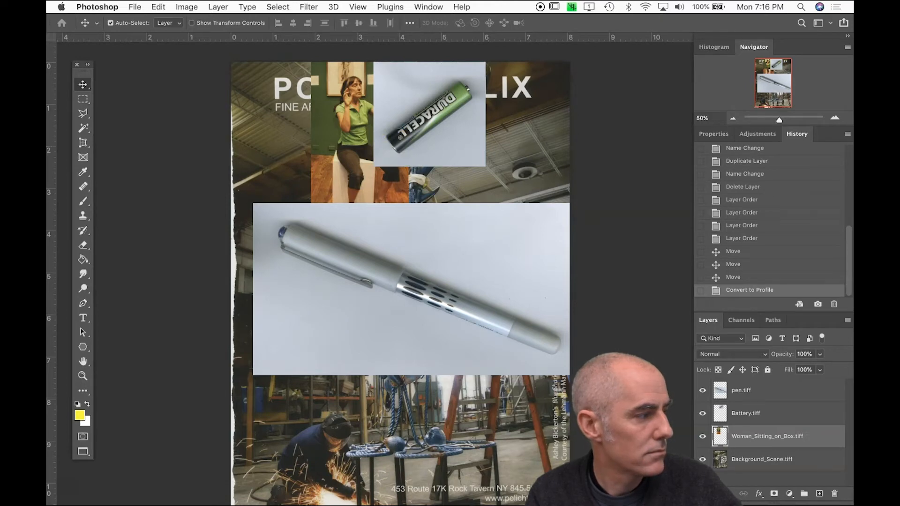
pyautogui.press('Tab')
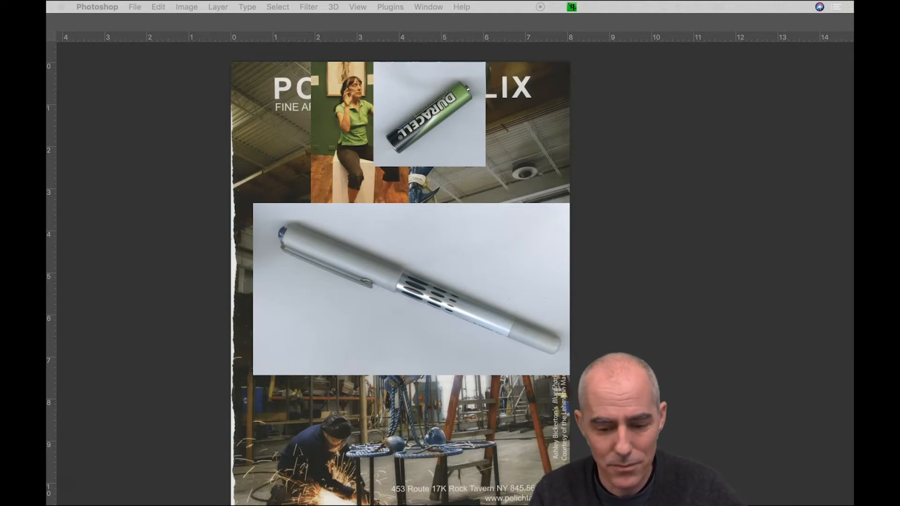
pyautogui.press('Tab')
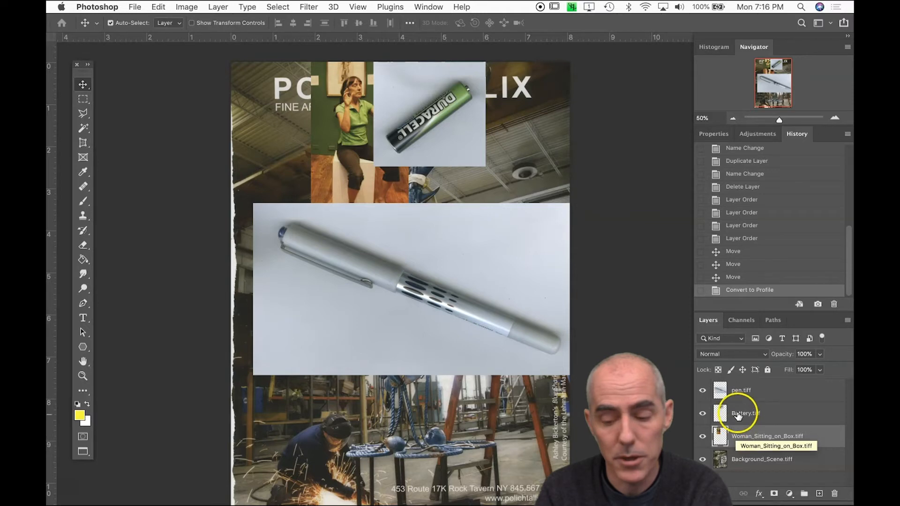
# Select the pen.tiff layer, try an Eraser stroke across the pen photo and return to the Convert to Profile history state
pyautogui.click(747, 392)
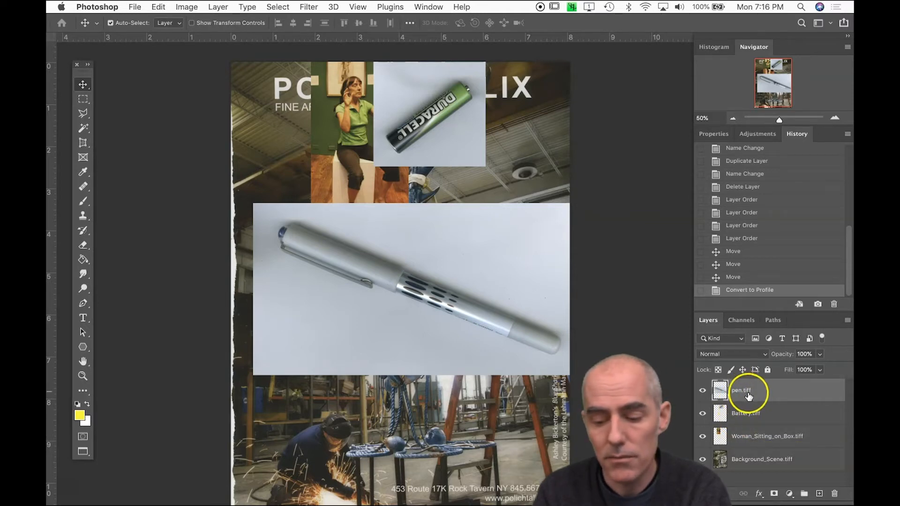
pyautogui.press('e')
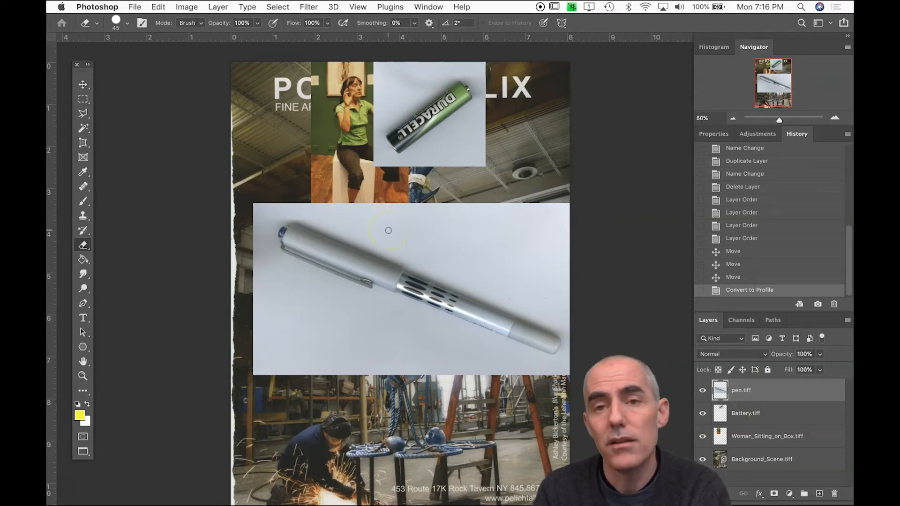
pyautogui.moveTo(431, 241)
pyautogui.mouseDown()
pyautogui.moveTo(346, 233)
pyautogui.moveTo(366, 243)
pyautogui.moveTo(387, 215)
pyautogui.moveTo(396, 227)
pyautogui.moveTo(343, 210)
pyautogui.moveTo(310, 287)
pyautogui.moveTo(311, 320)
pyautogui.moveTo(373, 255)
pyautogui.moveTo(320, 221)
pyautogui.moveTo(231, 281)
pyautogui.moveTo(359, 334)
pyautogui.moveTo(386, 266)
pyautogui.moveTo(392, 288)
pyautogui.mouseUp()
pyautogui.press('super+z')
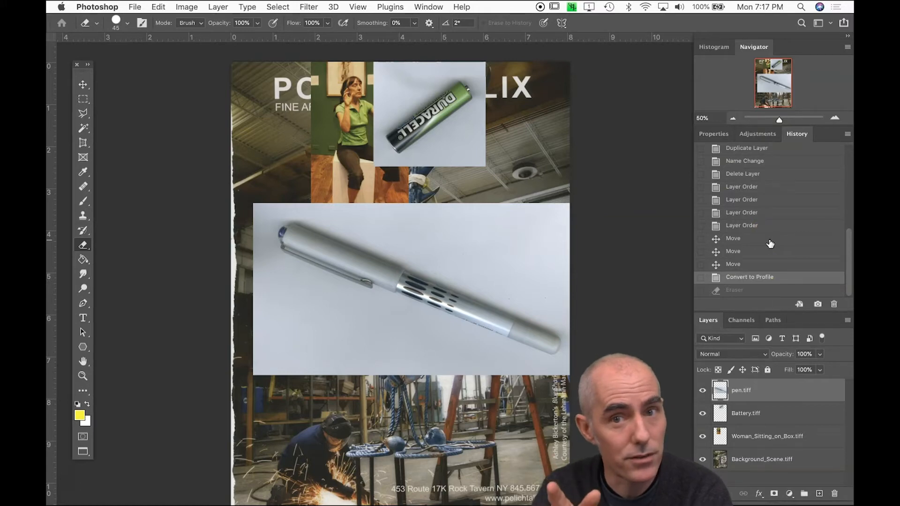
pyautogui.click(752, 277)
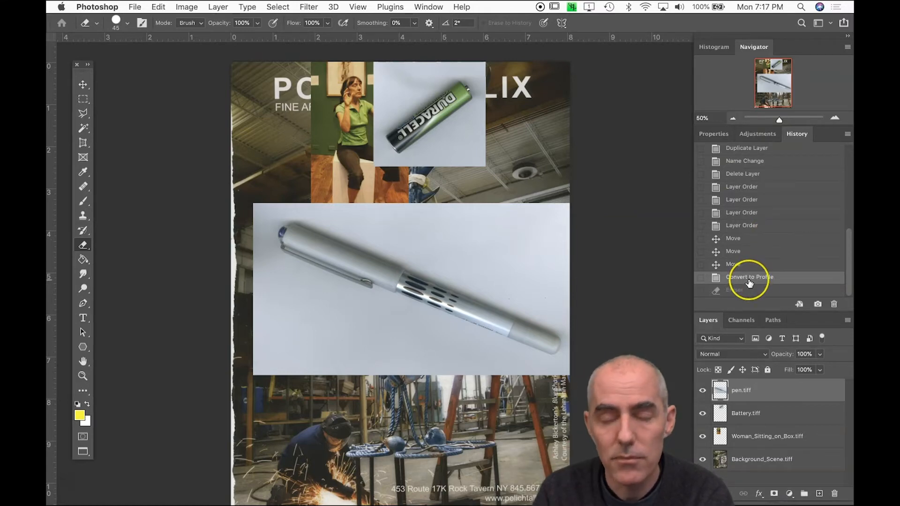
pyautogui.click(716, 284)
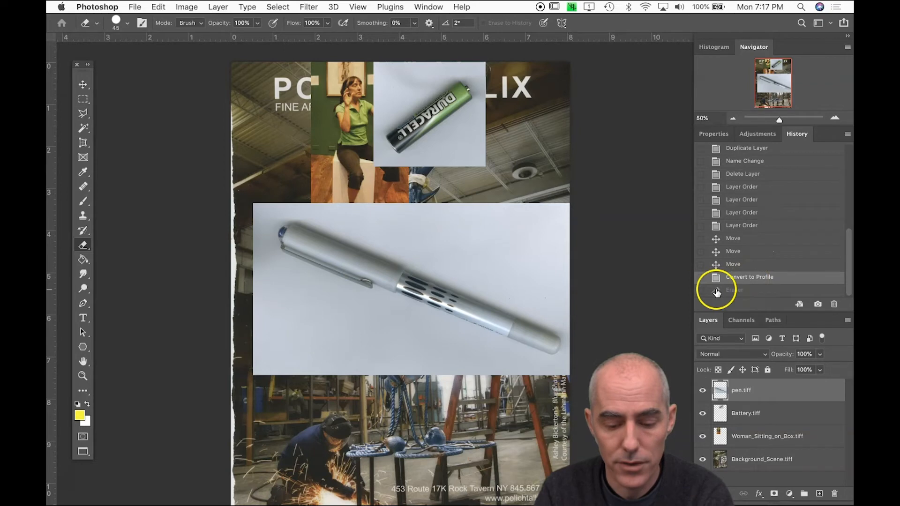
# Erase a short horizontal stroke in the blank area above the pen cap with the hard 45 px eraser
pyautogui.press('super+equal')
pyautogui.press('super+equal')
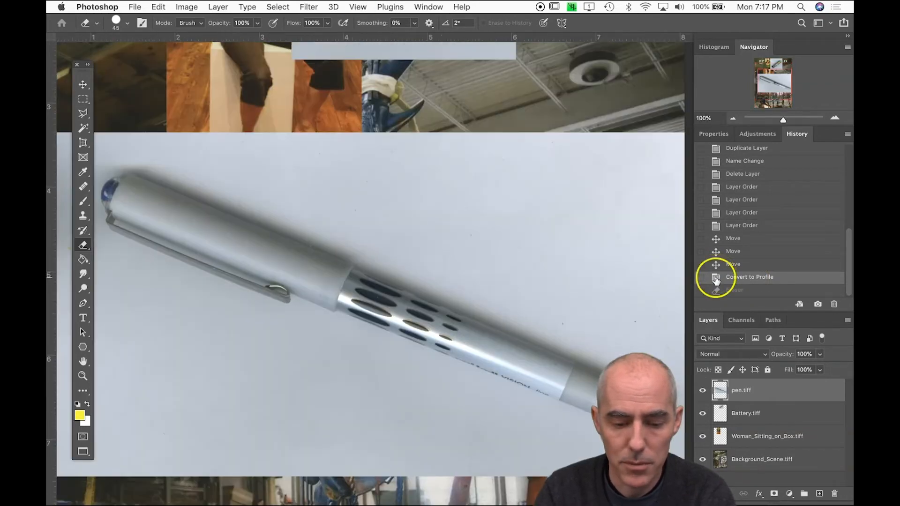
pyautogui.moveTo(417, 315); pyautogui.dragTo(507, 355)
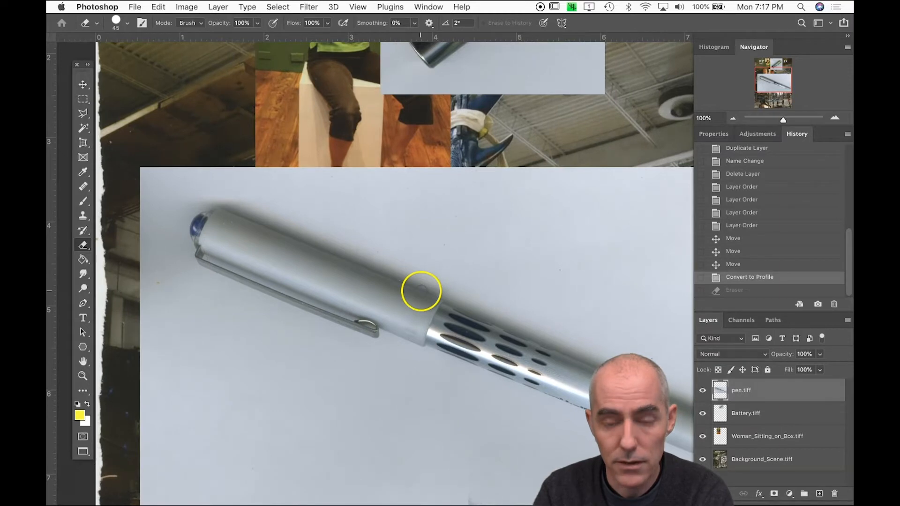
pyautogui.moveTo(438, 257); pyautogui.dragTo(594, 289)
pyautogui.press('super+equal')
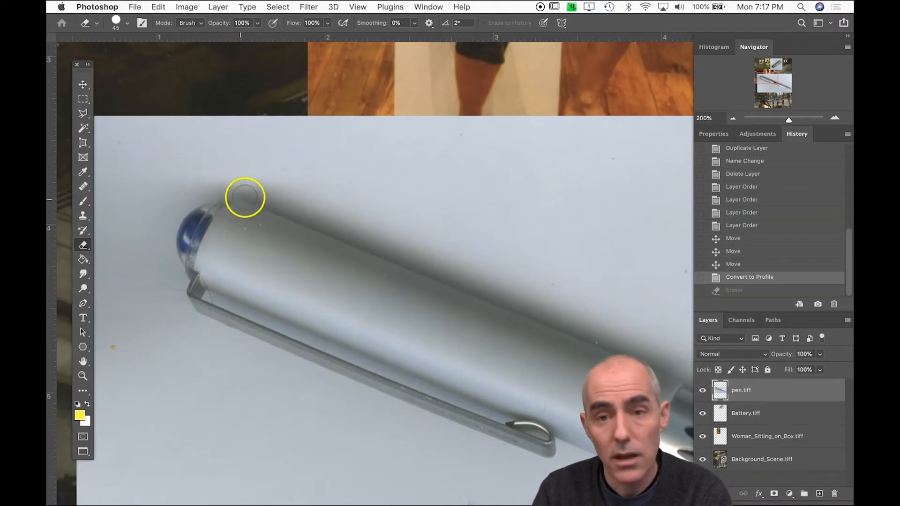
pyautogui.moveTo(328, 164); pyautogui.dragTo(444, 166)
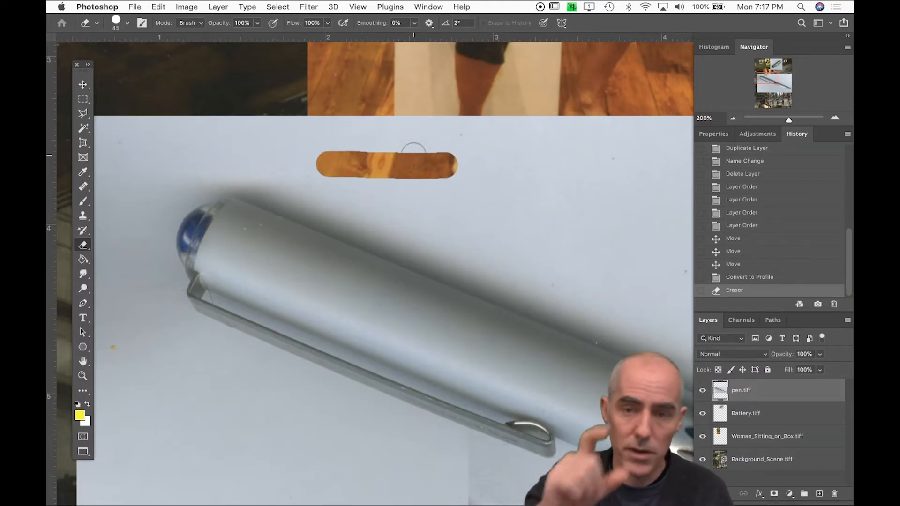
pyautogui.moveTo(335, 77); pyautogui.dragTo(317, 69)
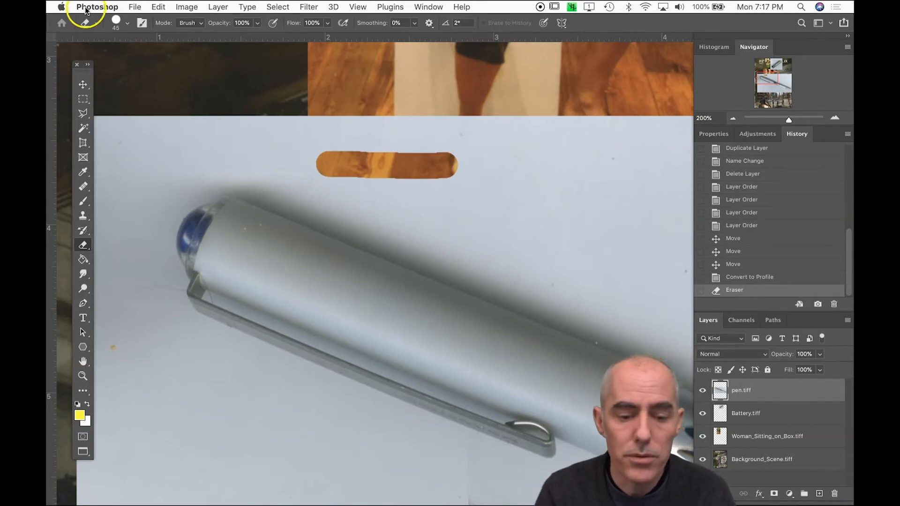
# Set the eraser to 44 px with 0% hardness and erase a second short stroke just below the first one
pyautogui.click(117, 21)
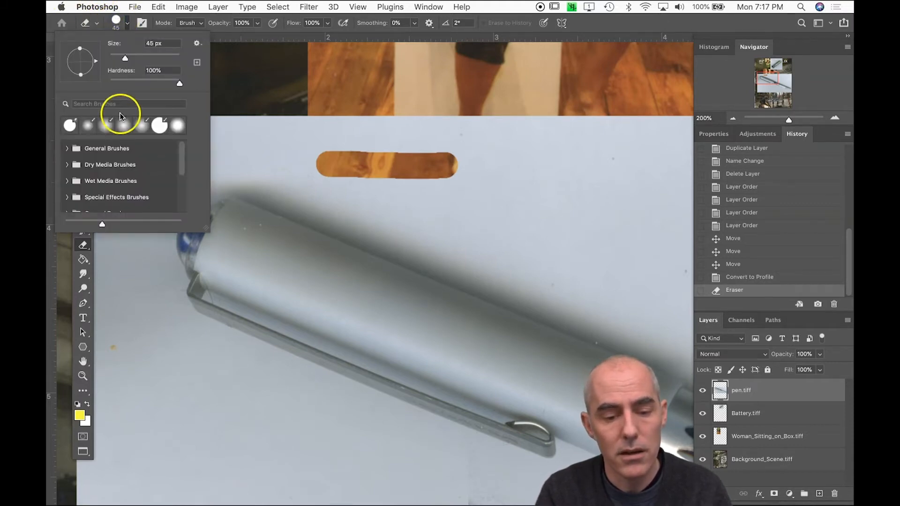
pyautogui.moveTo(125, 60); pyautogui.dragTo(140, 61)
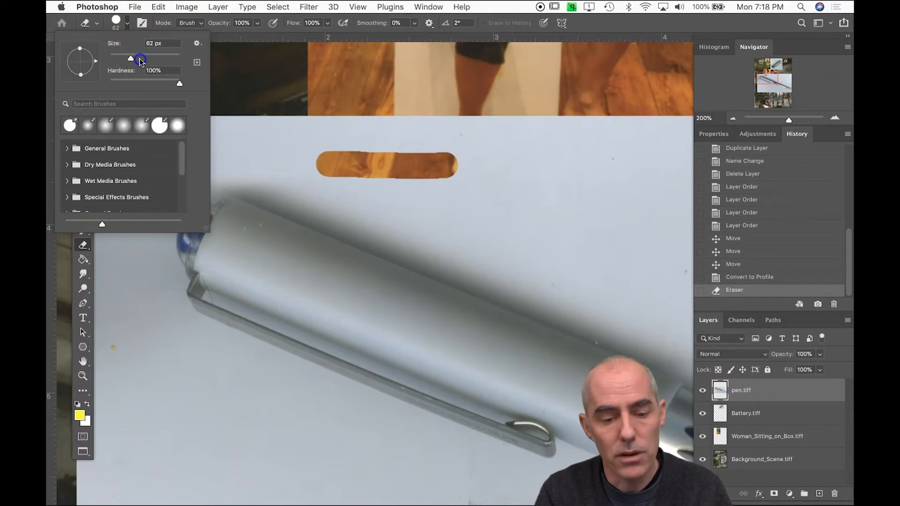
pyautogui.moveTo(125, 57); pyautogui.dragTo(125, 56)
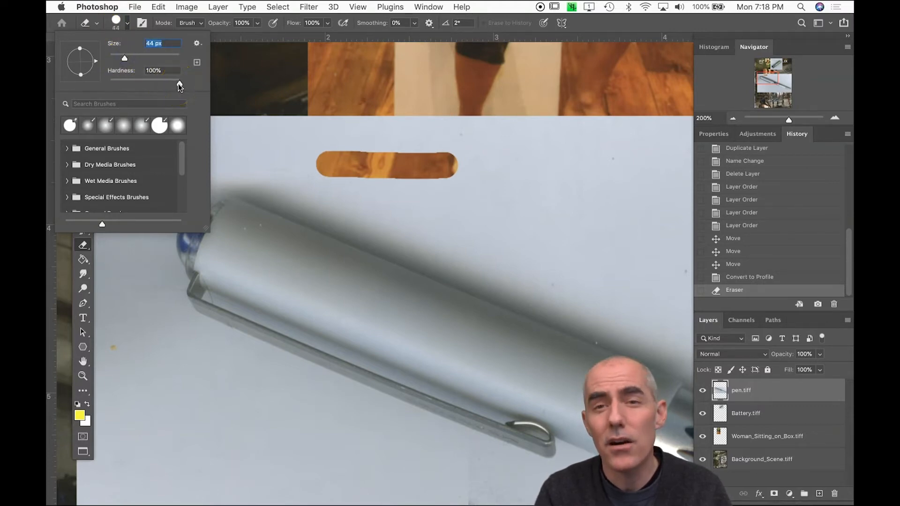
pyautogui.moveTo(180, 85); pyautogui.dragTo(113, 68)
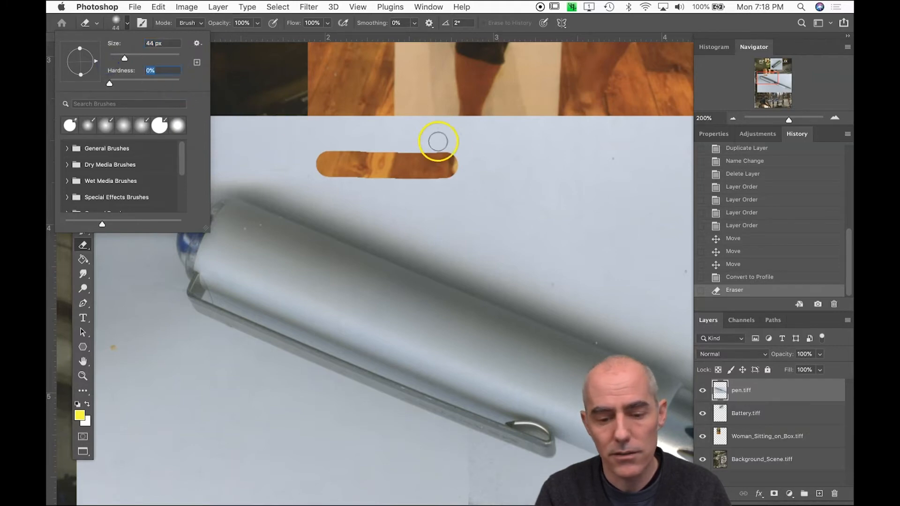
pyautogui.moveTo(410, 203); pyautogui.dragTo(519, 204)
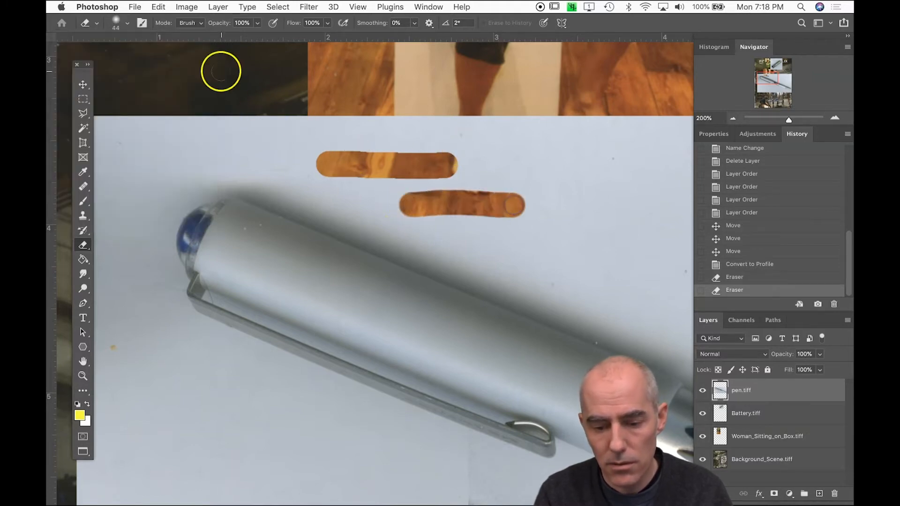
# Compare the edges of the hard and soft erased strokes up close at 500%
pyautogui.click(116, 22)
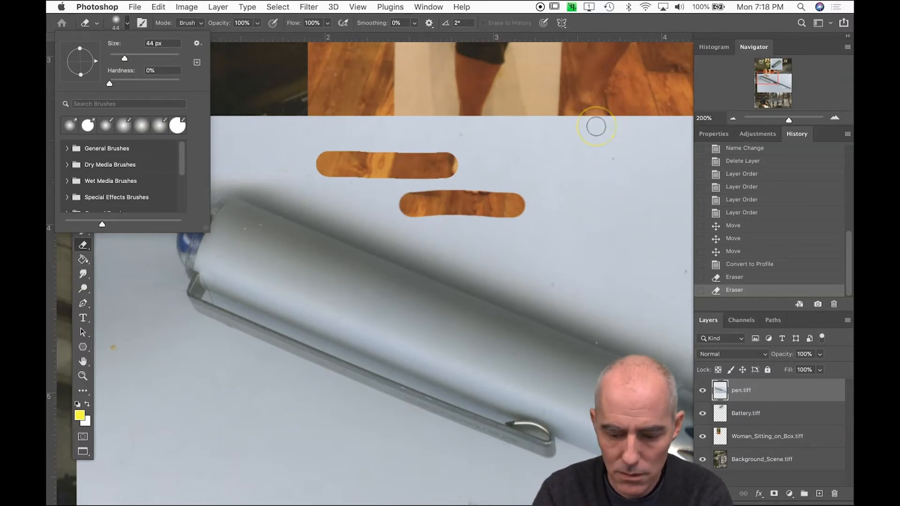
pyautogui.click(604, 27)
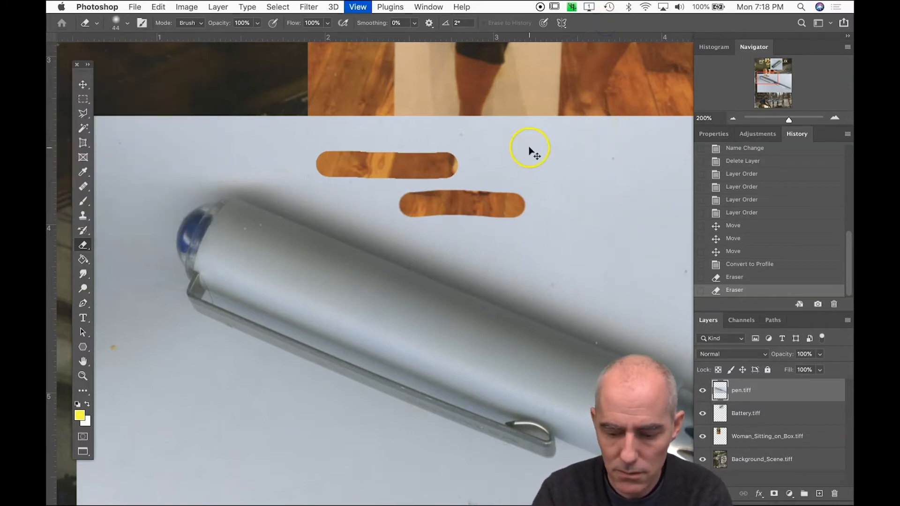
pyautogui.press('super+equal')
pyautogui.press('super+equal')
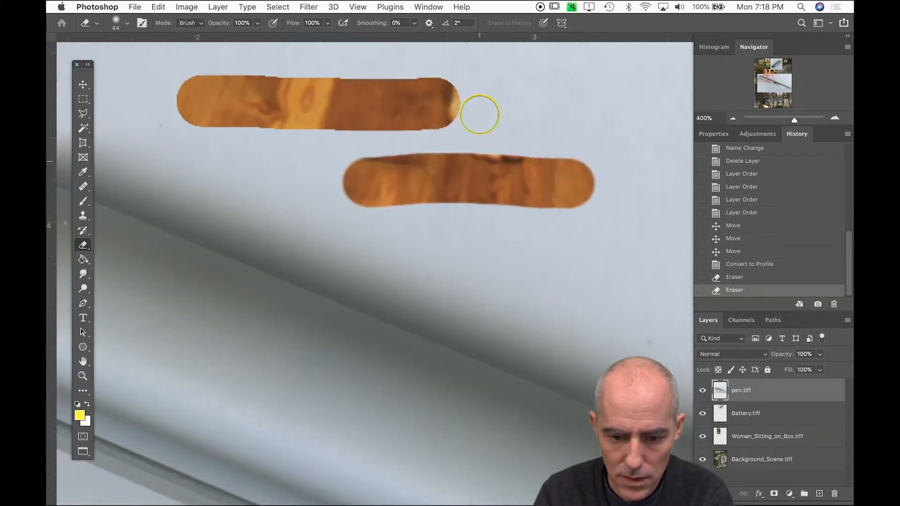
pyautogui.press('super+equal')
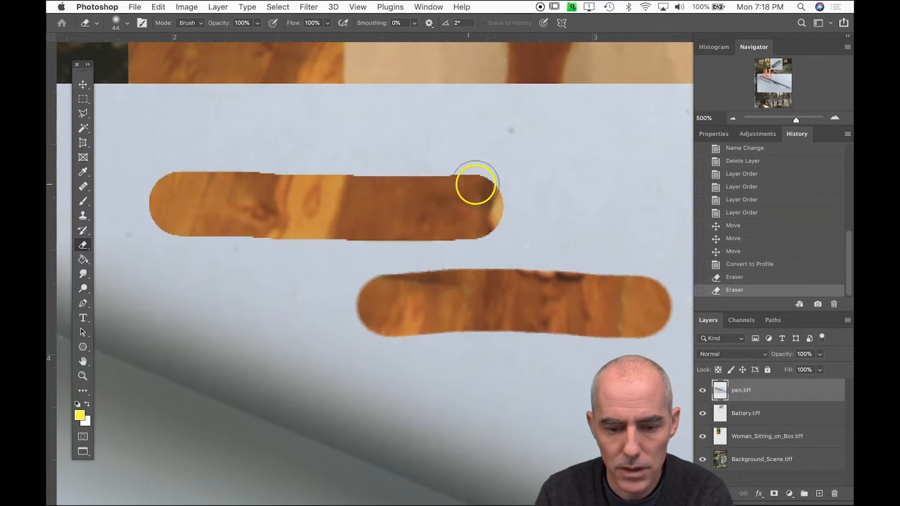
pyautogui.press('super+minus')
pyautogui.press('super+minus')
pyautogui.press('super+minus')
pyautogui.press('super+minus')
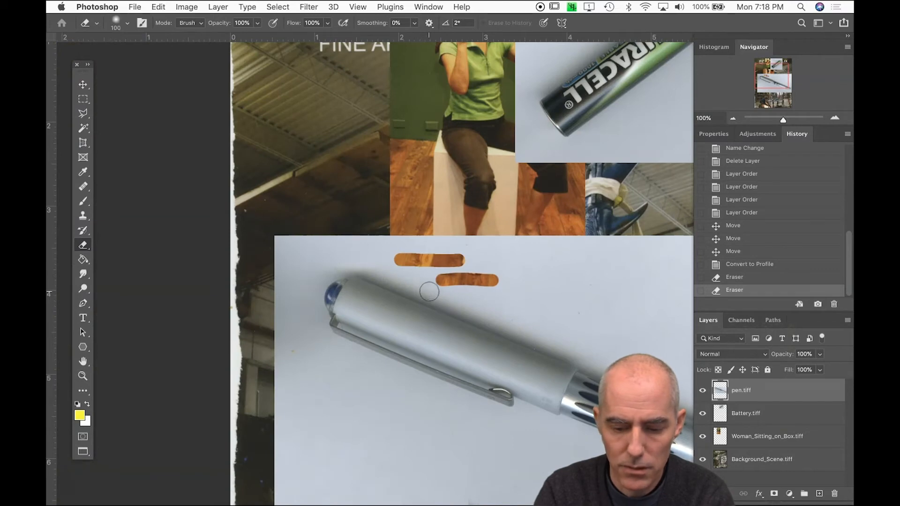
# Enlarge the soft eraser to 300 px and erase a broad horizontal stroke in the blank area above the middle of the pen
pyautogui.click(115, 23)
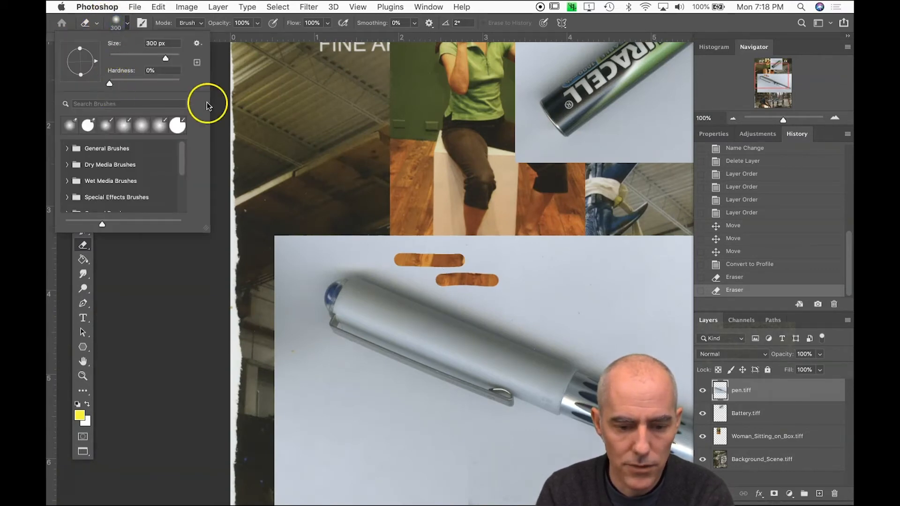
pyautogui.click(498, 316)
pyautogui.moveTo(498, 316); pyautogui.dragTo(323, 309)
pyautogui.moveTo(420, 296); pyautogui.dragTo(566, 303)
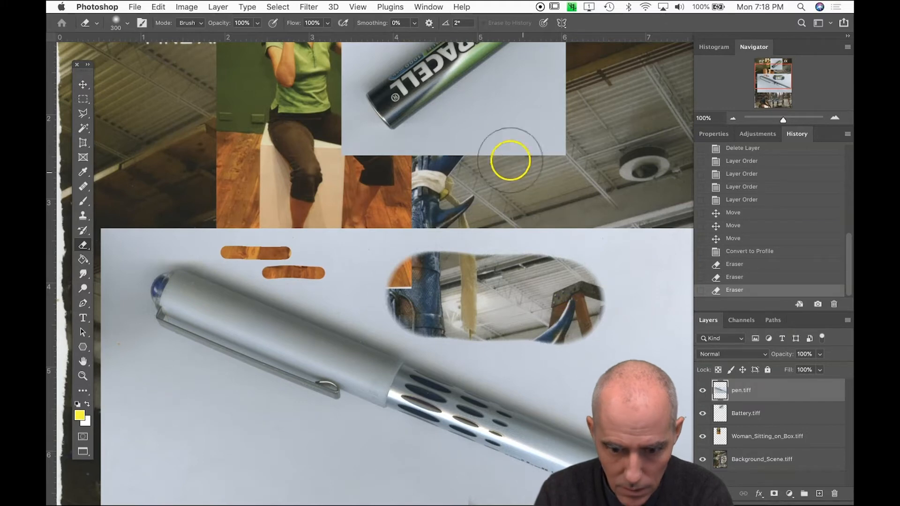
# Turn off Shape Dynamics, Texture, Transfer and Brush Pose in the eraser's brush settings, keeping Smoothing on
pyautogui.click(429, 23)
pyautogui.click(430, 23)
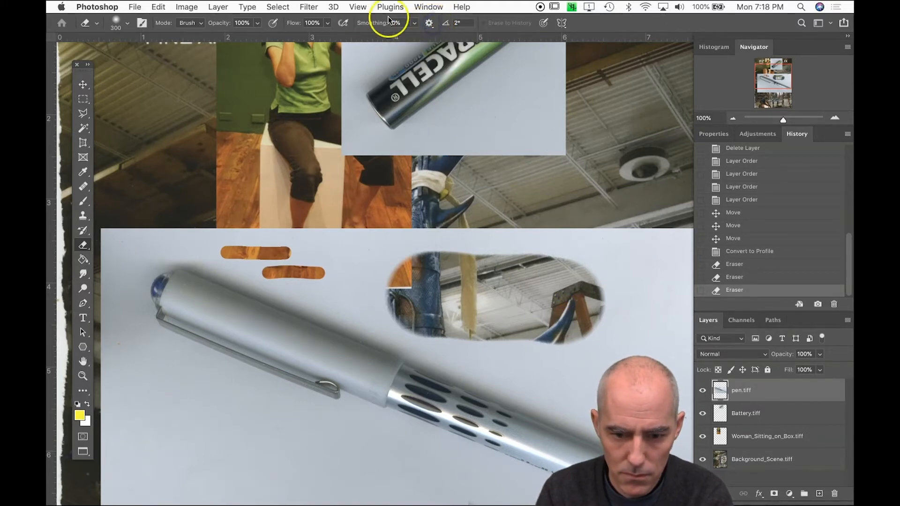
pyautogui.click(199, 23)
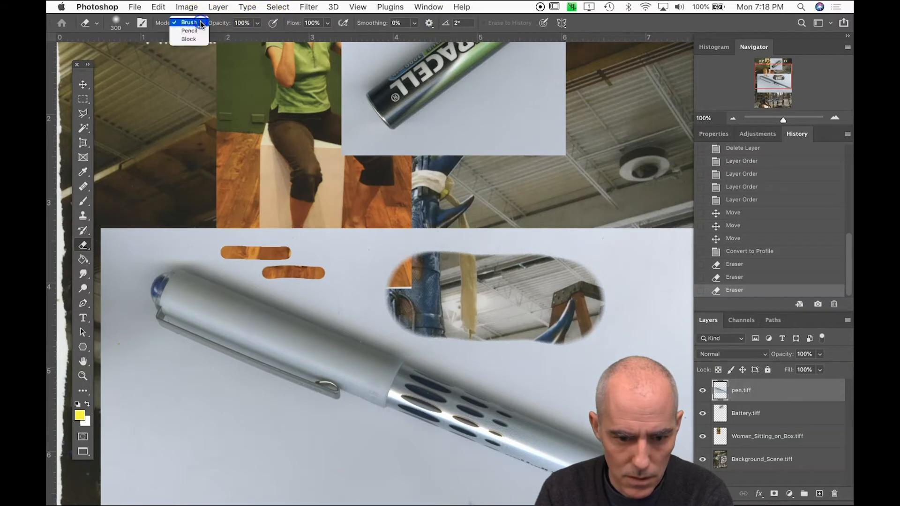
pyautogui.click(143, 23)
pyautogui.click(140, 24)
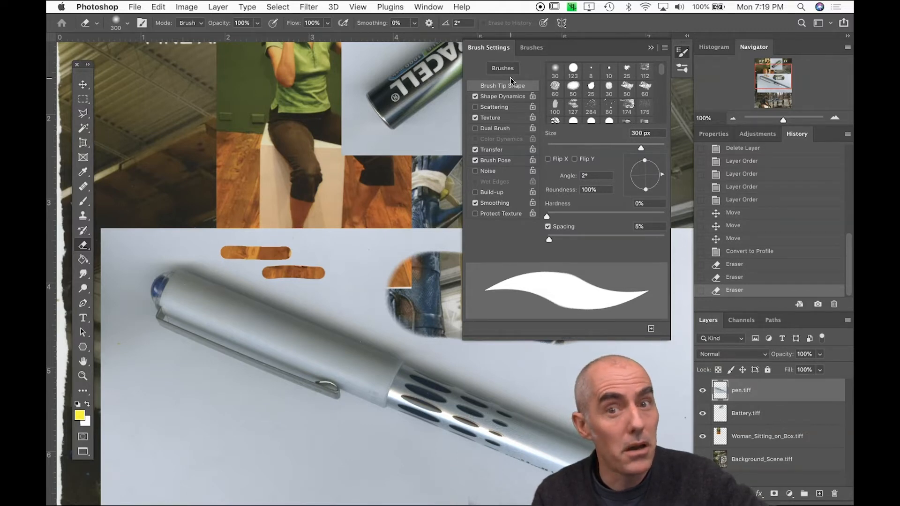
pyautogui.click(476, 96)
pyautogui.click(475, 117)
pyautogui.click(476, 149)
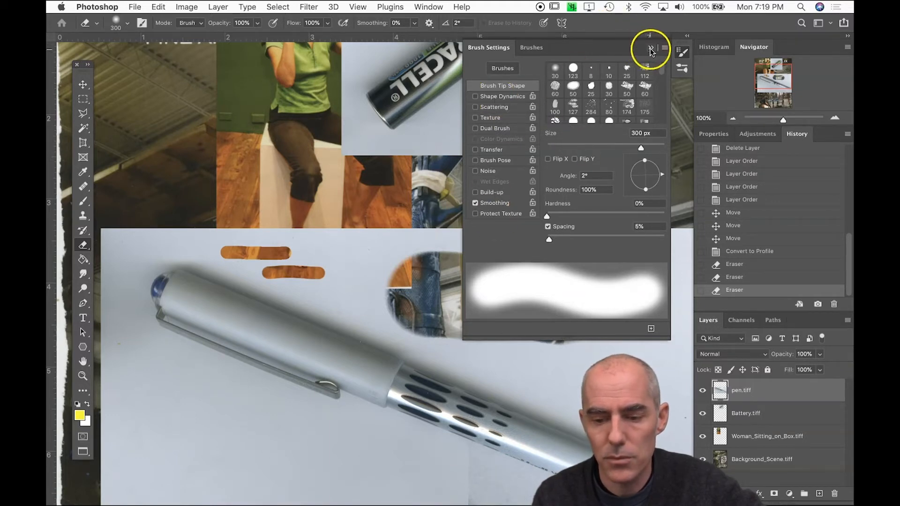
# Close the brush settings and erase the pen photo's backdrop above the pen's far end with the soft eraser, reducing its size to 90 px
pyautogui.click(142, 23)
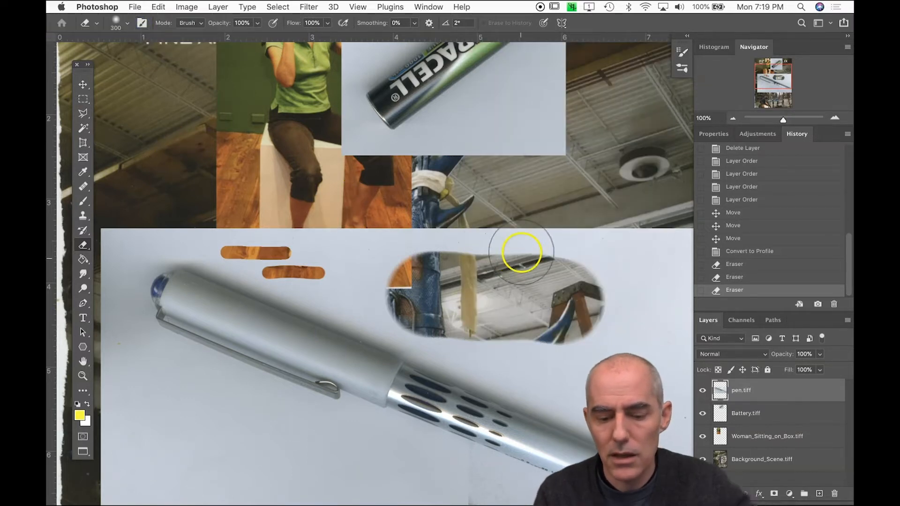
pyautogui.moveTo(558, 263)
pyautogui.mouseDown()
pyautogui.moveTo(439, 232)
pyautogui.moveTo(368, 227)
pyautogui.moveTo(482, 255)
pyautogui.moveTo(492, 220)
pyautogui.moveTo(403, 197)
pyautogui.moveTo(511, 214)
pyautogui.moveTo(491, 217)
pyautogui.mouseUp()
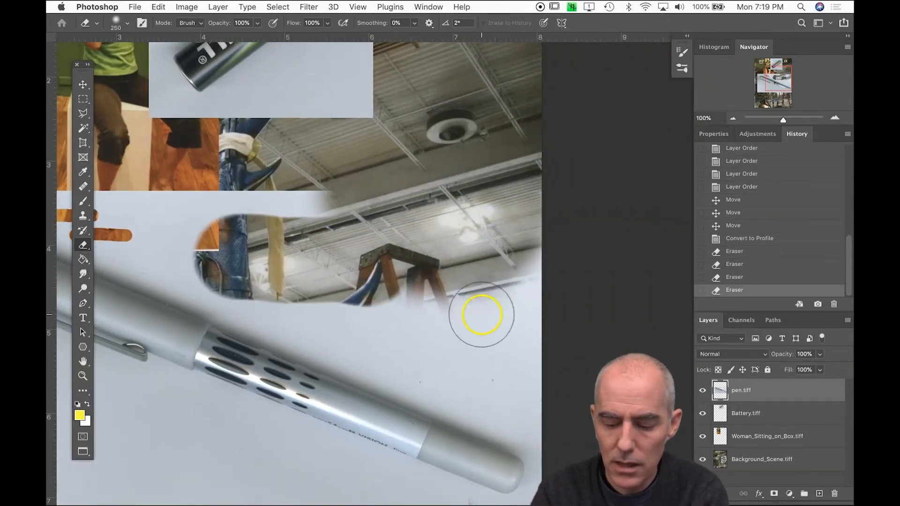
pyautogui.press('[')
pyautogui.press('[')
pyautogui.press('[')
pyautogui.press('[')
pyautogui.press('[')
pyautogui.press('[')
pyautogui.moveTo(495, 337)
pyautogui.mouseDown()
pyautogui.moveTo(434, 327)
pyautogui.moveTo(379, 335)
pyautogui.moveTo(498, 355)
pyautogui.moveTo(446, 354)
pyautogui.moveTo(446, 294)
pyautogui.moveTo(486, 312)
pyautogui.mouseUp()
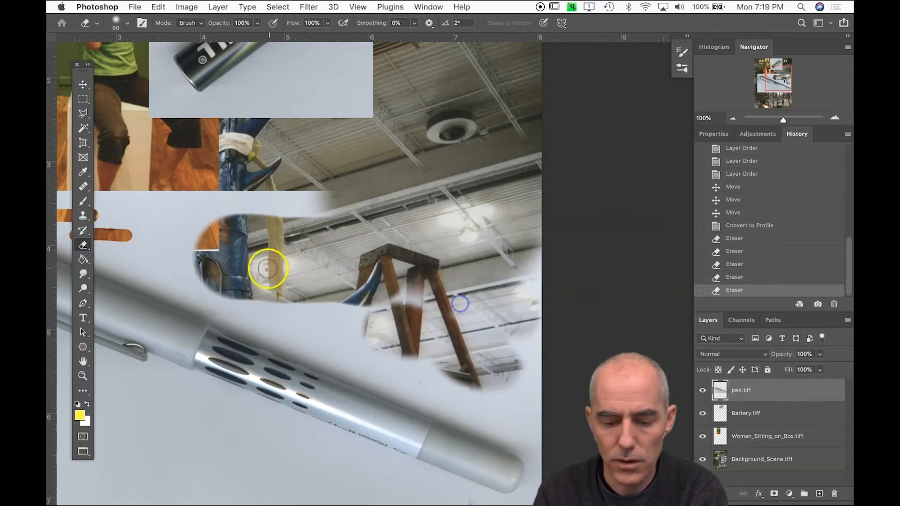
# Make the 90 px eraser hard-edged and erase a short stroke in the blank area below the middle of the pen
pyautogui.click(114, 21)
pyautogui.click(225, 441)
pyautogui.moveTo(237, 446); pyautogui.dragTo(156, 412)
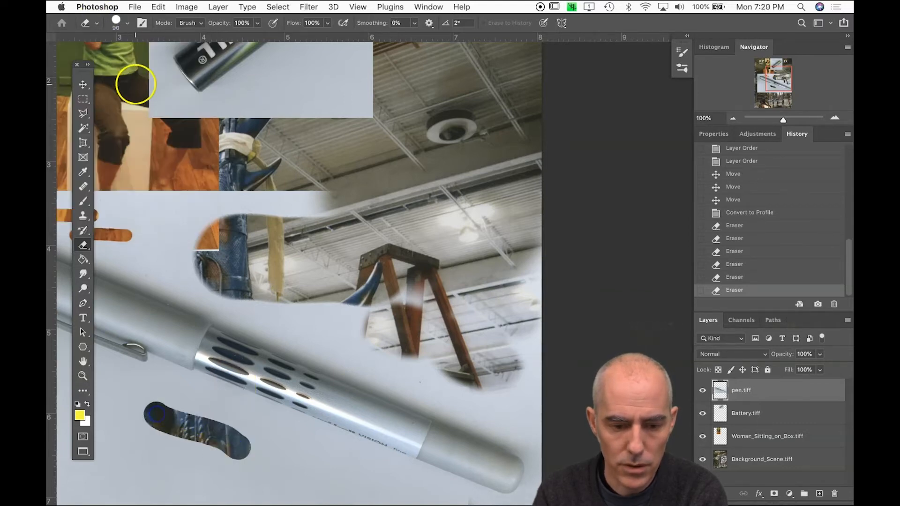
# Set the eraser hardness to 0% and erase a soft stroke just below the hard-edged one
pyautogui.click(115, 21)
pyautogui.click(171, 71)
pyautogui.moveTo(181, 83); pyautogui.dragTo(150, 80)
pyautogui.click(135, 453)
pyautogui.moveTo(134, 453); pyautogui.dragTo(221, 483)
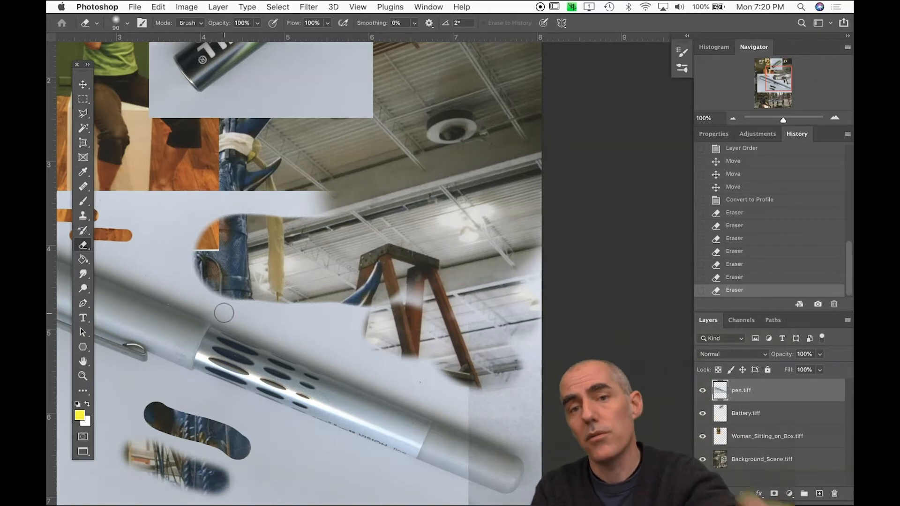
# Set the soft eraser's size to 146 px and erase a single spot between the two short strokes and the large erased area
pyautogui.click(291, 288)
pyautogui.hscroll(-10, 292, 288)
pyautogui.scroll(-3, 291, 287)
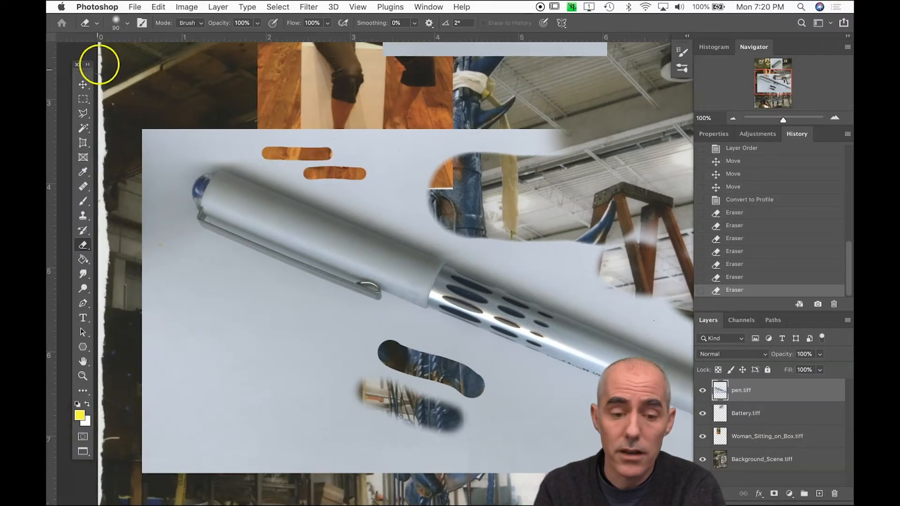
pyautogui.click(113, 19)
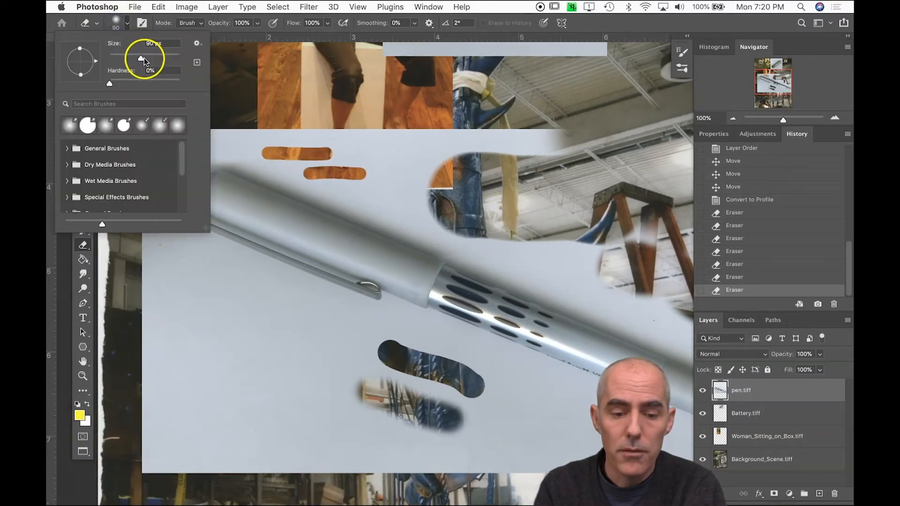
pyautogui.moveTo(144, 57); pyautogui.dragTo(145, 58)
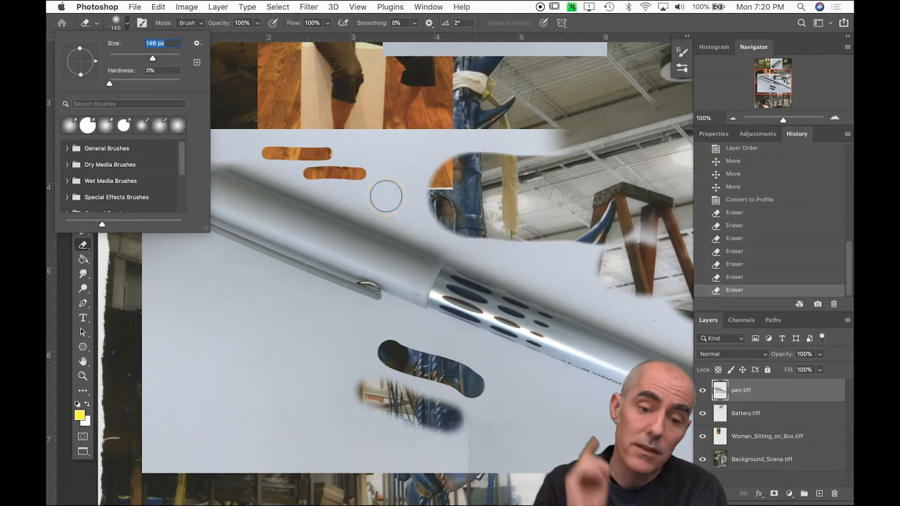
pyautogui.click(396, 177)
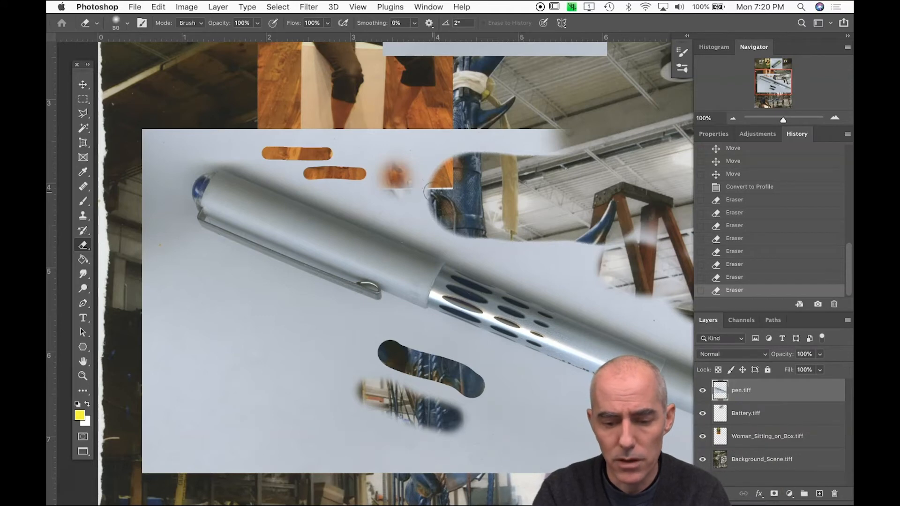
# Set the eraser to 175 px with 59% hardness and erase a spot at the near end of the large erased area
pyautogui.press(']')
pyautogui.press(']')
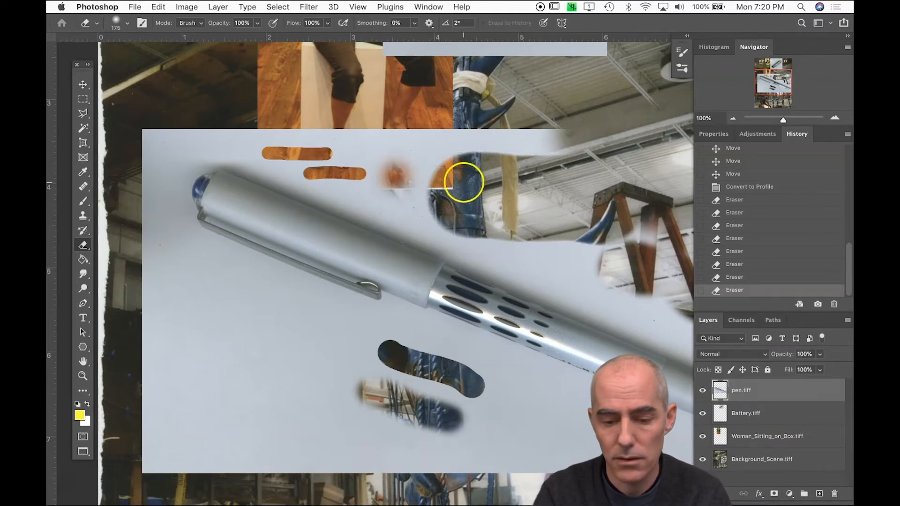
pyautogui.click(115, 23)
pyautogui.moveTo(112, 82); pyautogui.dragTo(144, 84)
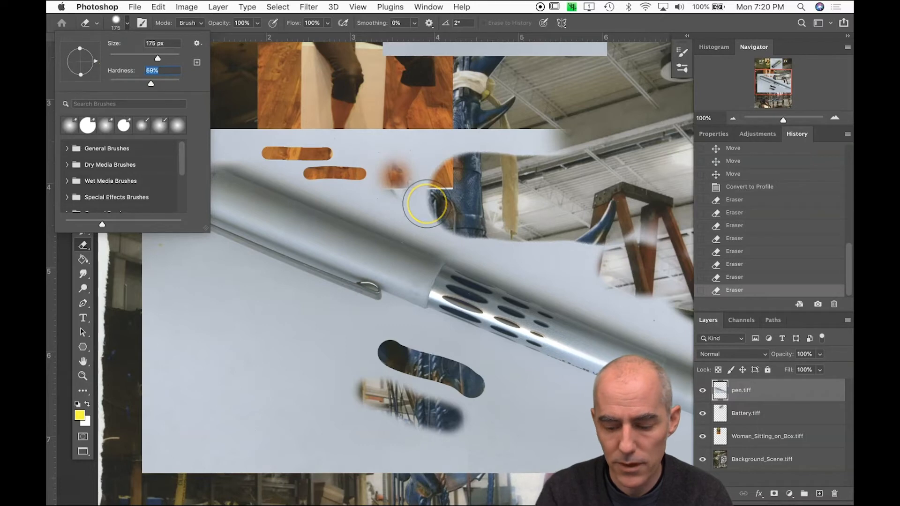
pyautogui.moveTo(426, 204); pyautogui.dragTo(430, 203)
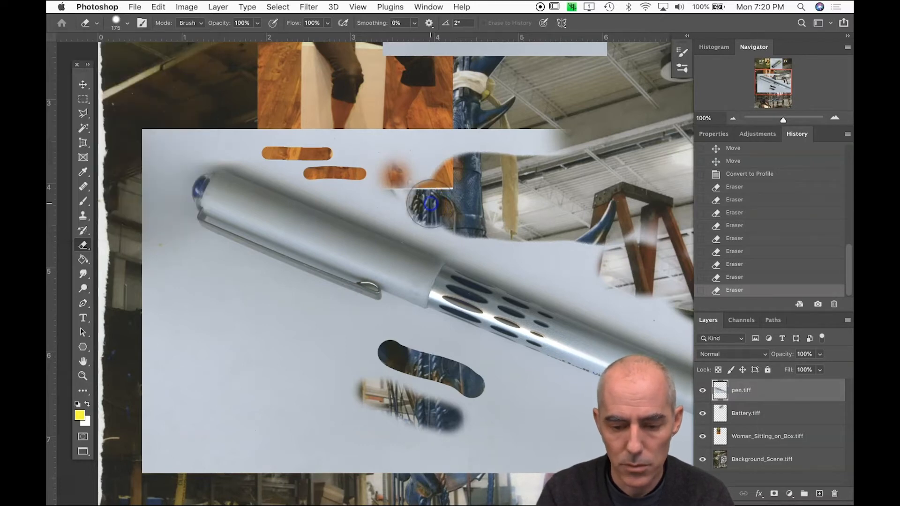
# Use a harder 100 px eraser to remove the backdrop along the pen cap's upper edge and around its blue end
pyautogui.click(116, 22)
pyautogui.moveTo(144, 84); pyautogui.dragTo(168, 83)
pyautogui.moveTo(416, 211)
pyautogui.mouseDown()
pyautogui.moveTo(359, 199)
pyautogui.moveTo(271, 160)
pyautogui.moveTo(210, 160)
pyautogui.moveTo(185, 174)
pyautogui.moveTo(183, 239)
pyautogui.mouseUp()
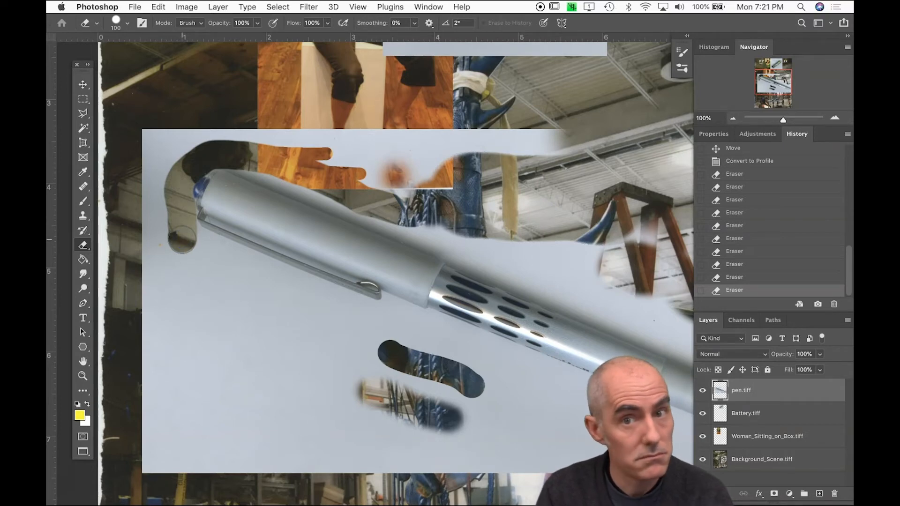
# Erase the backdrop beneath the pen's clip and the remaining shadow along the cap's upper edge
pyautogui.moveTo(188, 245)
pyautogui.mouseDown()
pyautogui.moveTo(195, 239)
pyautogui.moveTo(391, 317)
pyautogui.mouseUp()
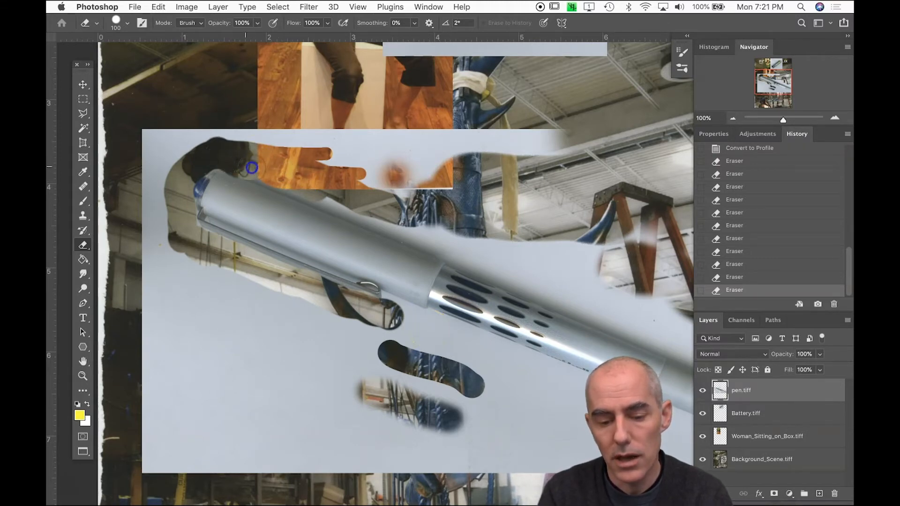
pyautogui.moveTo(326, 194); pyautogui.dragTo(370, 210)
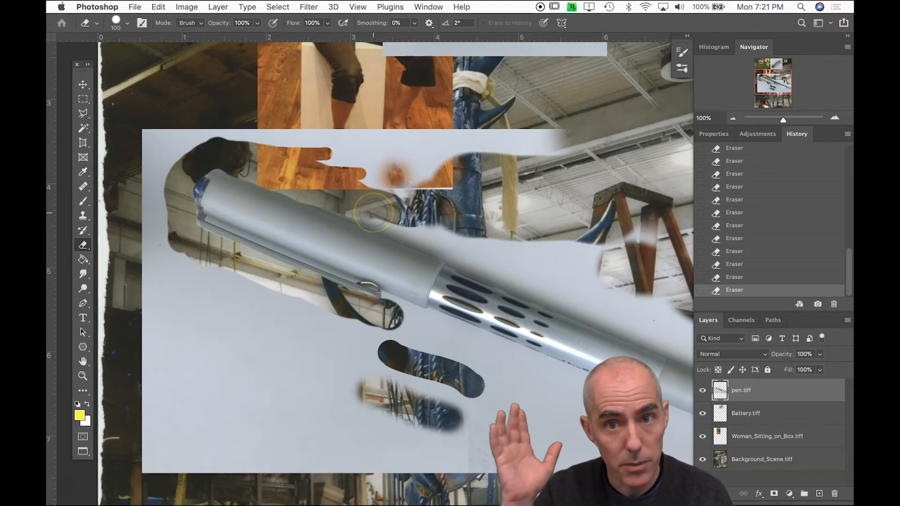
pyautogui.moveTo(376, 210)
pyautogui.mouseDown()
pyautogui.moveTo(433, 237)
pyautogui.moveTo(424, 232)
pyautogui.mouseUp()
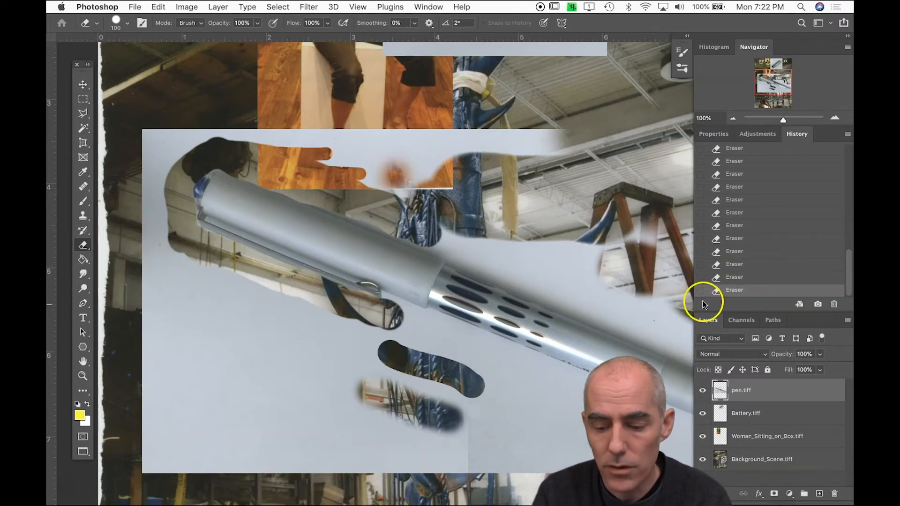
# Hide the pen layer, select the Battery layer and erase the backdrop along the battery's upper edge and around its terminal
pyautogui.click(704, 390)
pyautogui.click(717, 412)
pyautogui.scroll(8, 532, 321)
pyautogui.click(743, 414)
pyautogui.click(702, 390)
pyautogui.click(701, 390)
pyautogui.click(701, 389)
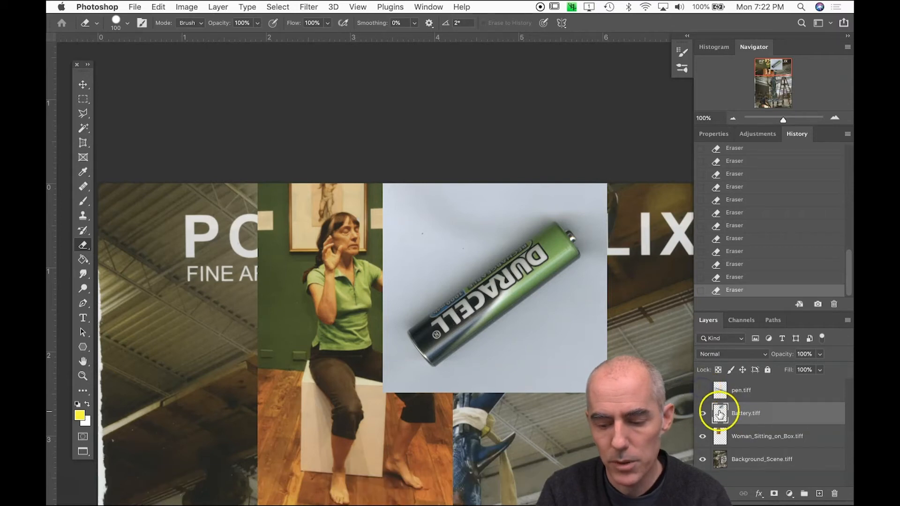
pyautogui.click(537, 211)
pyautogui.moveTo(537, 210)
pyautogui.mouseDown()
pyautogui.moveTo(367, 319)
pyautogui.moveTo(434, 292)
pyautogui.moveTo(544, 218)
pyautogui.moveTo(576, 224)
pyautogui.moveTo(588, 241)
pyautogui.moveTo(584, 263)
pyautogui.mouseUp()
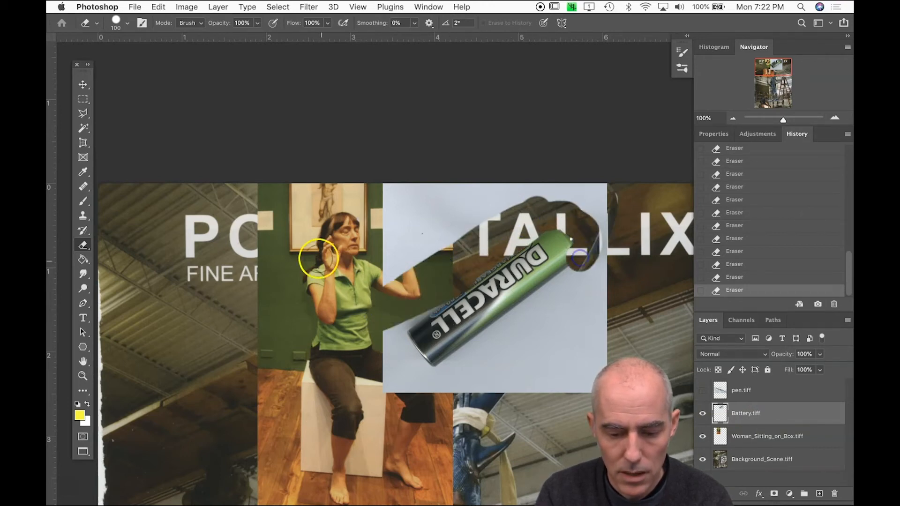
# Hide the Battery layer, select the Woman_Sitting_on_Box layer and erase part of the green wall beneath her outstretched arm
pyautogui.click(702, 412)
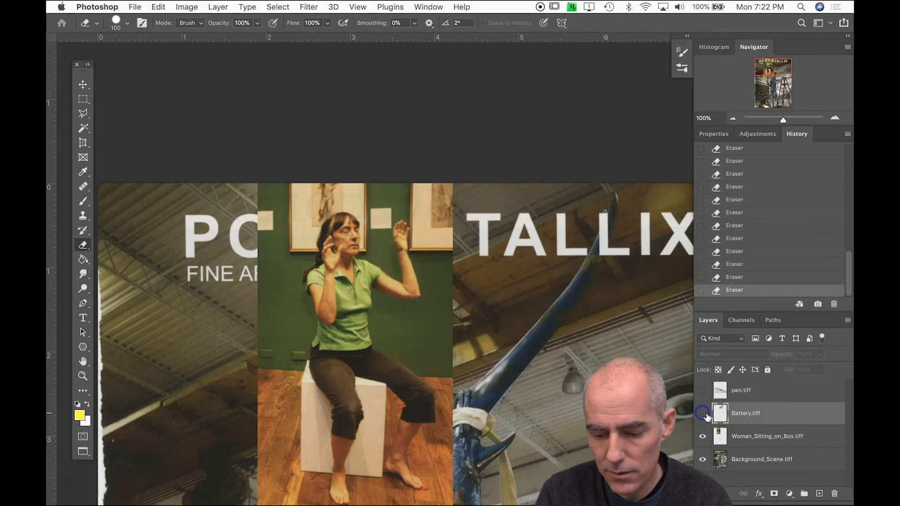
pyautogui.click(747, 444)
pyautogui.moveTo(386, 313)
pyautogui.mouseDown()
pyautogui.moveTo(422, 333)
pyautogui.moveTo(473, 340)
pyautogui.mouseUp()
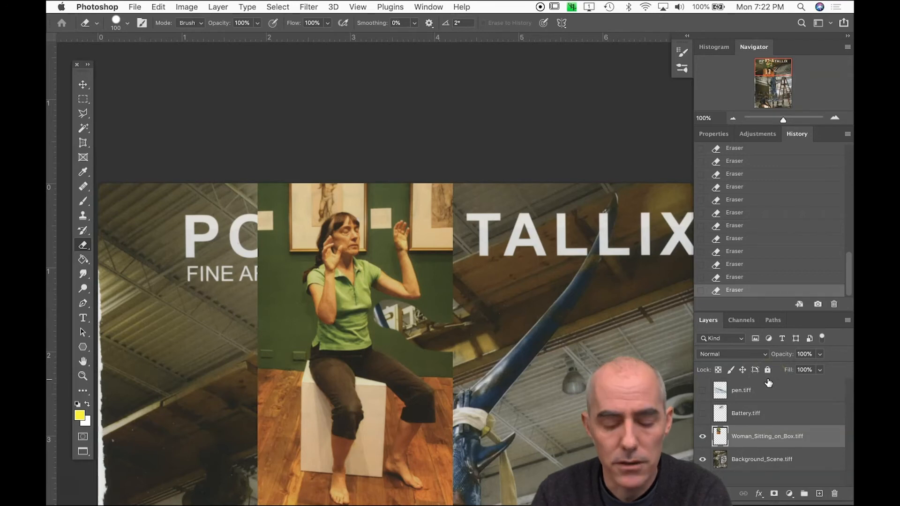
# Close the composite document without saving the changes
pyautogui.click(794, 429)
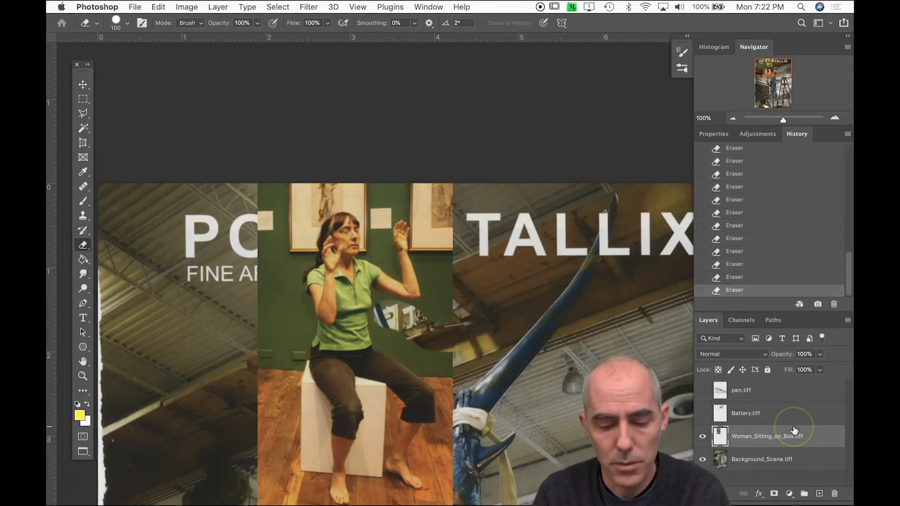
pyautogui.press('super+w')
pyautogui.press('d')
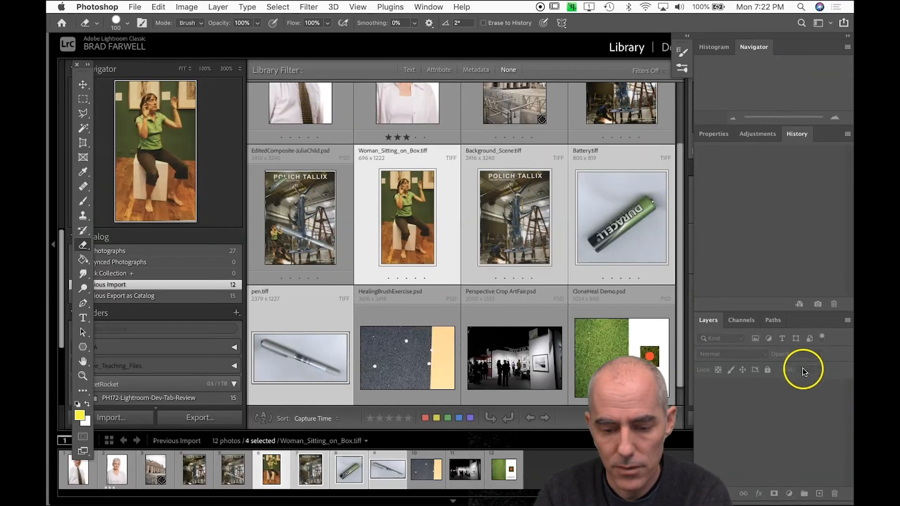
pyautogui.click(298, 214)
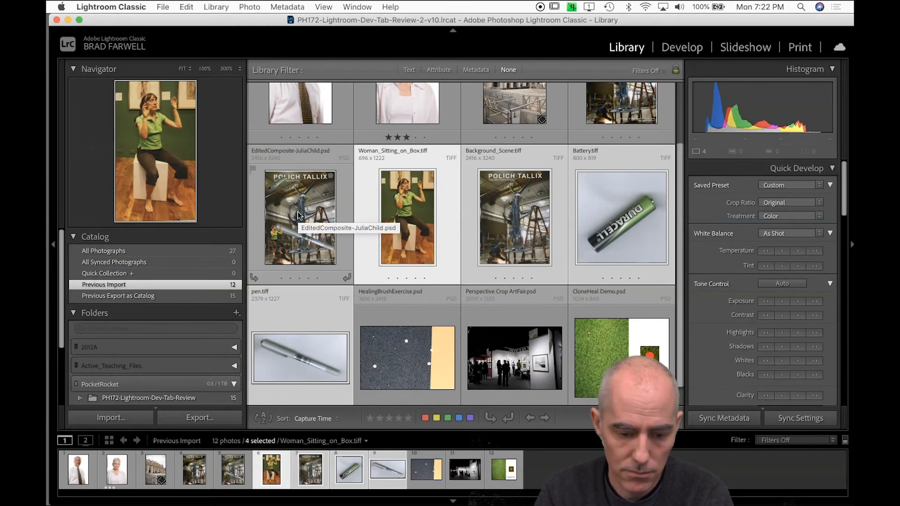
pyautogui.press('super+e')
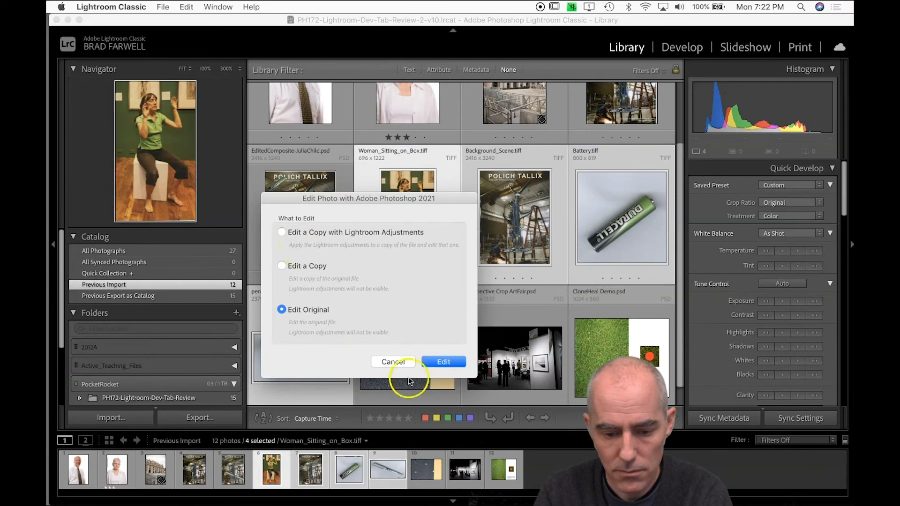
pyautogui.click(446, 363)
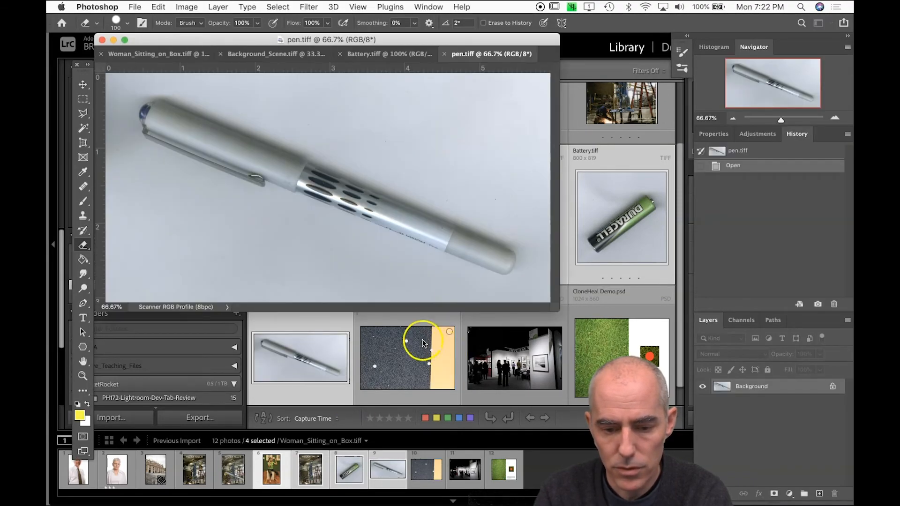
pyautogui.click(444, 54)
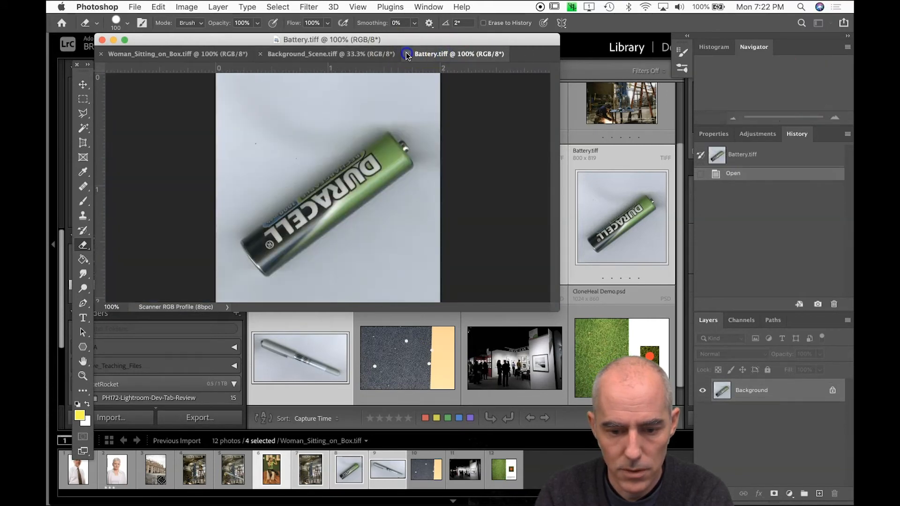
pyautogui.click(406, 53)
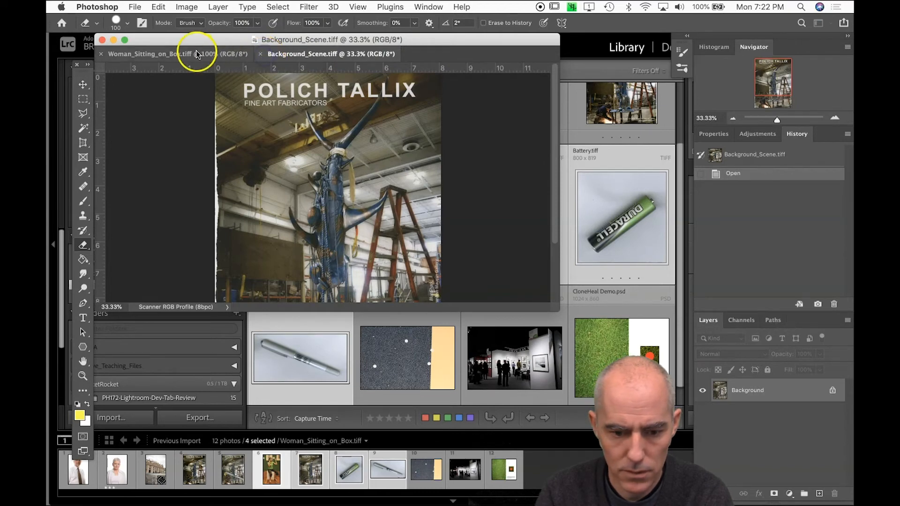
pyautogui.click(260, 54)
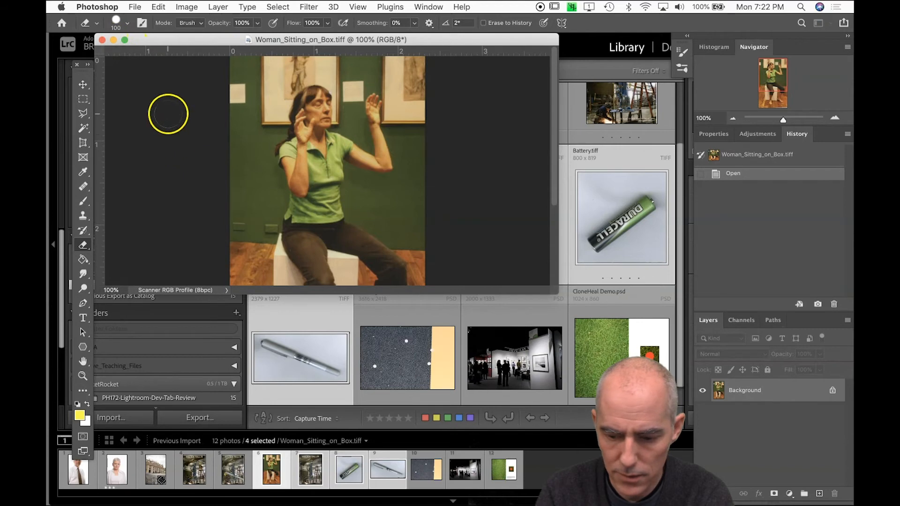
pyautogui.click(102, 40)
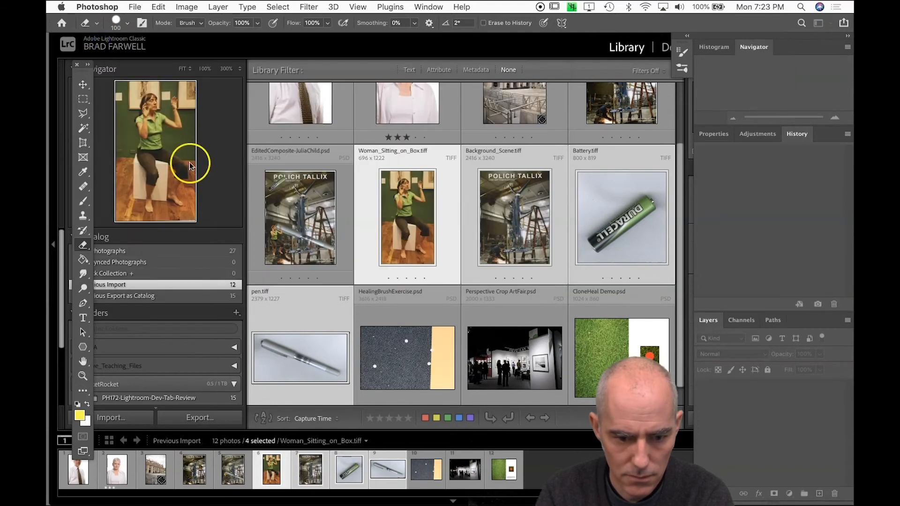
# Switch to Lightroom, open the original EditedComposite-JuliaChild.psd for editing in Photoshop, and display it in full-screen mode
pyautogui.click(381, 311)
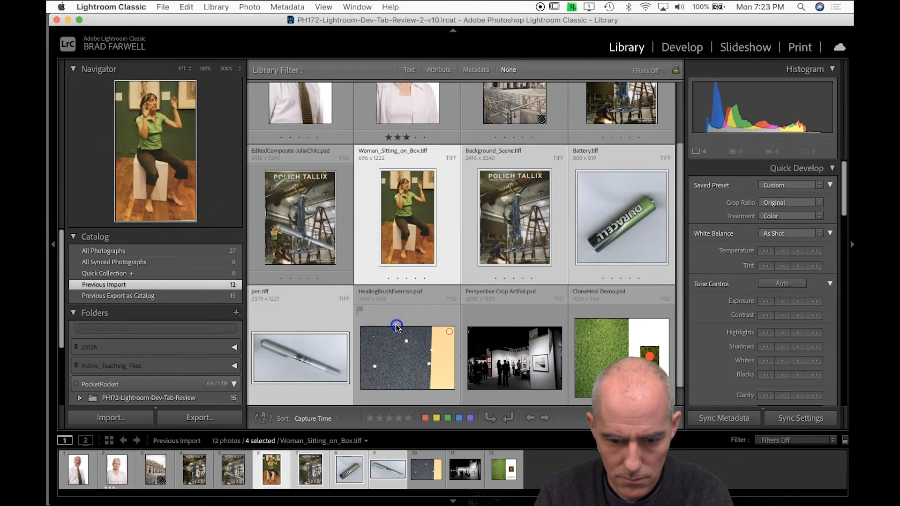
pyautogui.click(297, 199)
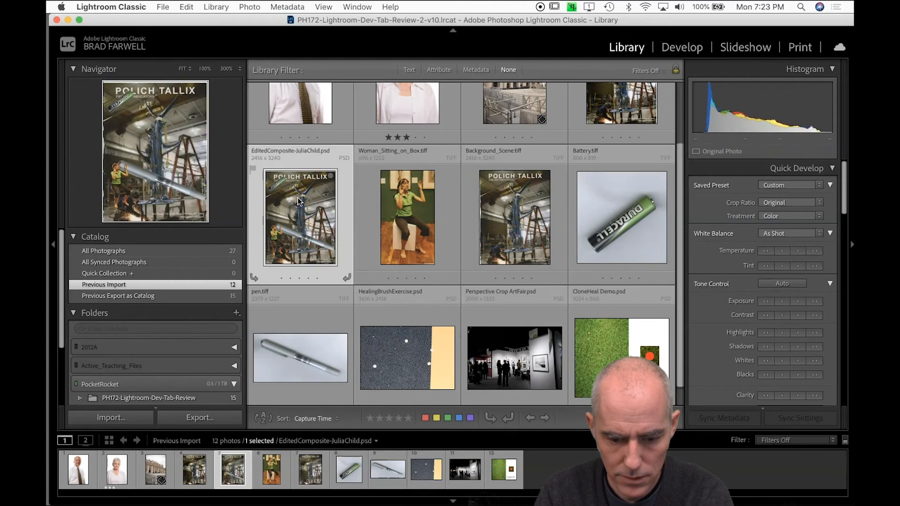
pyautogui.press('super+e')
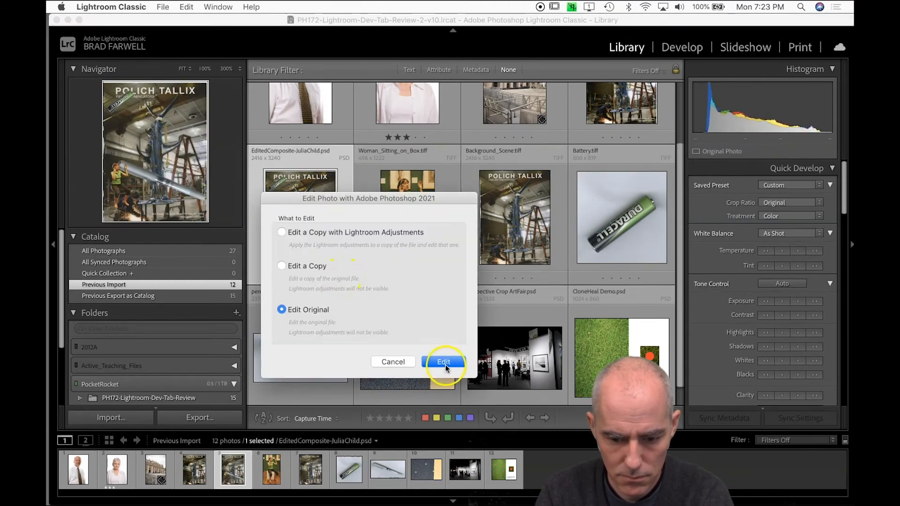
pyautogui.click(445, 362)
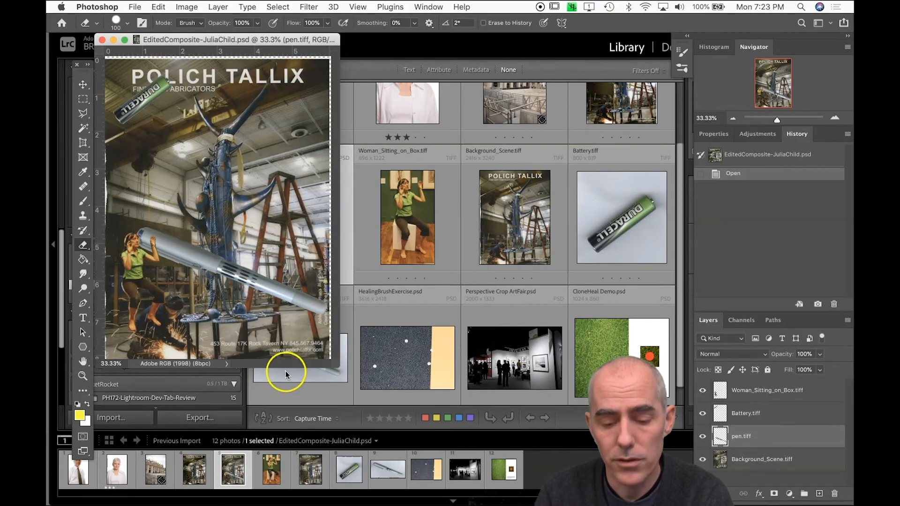
pyautogui.moveTo(336, 362); pyautogui.dragTo(665, 485)
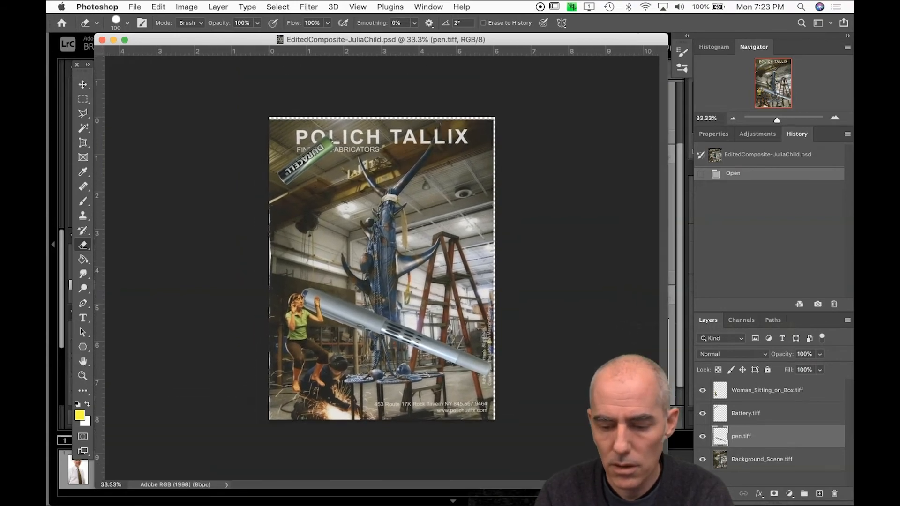
pyautogui.press('f')
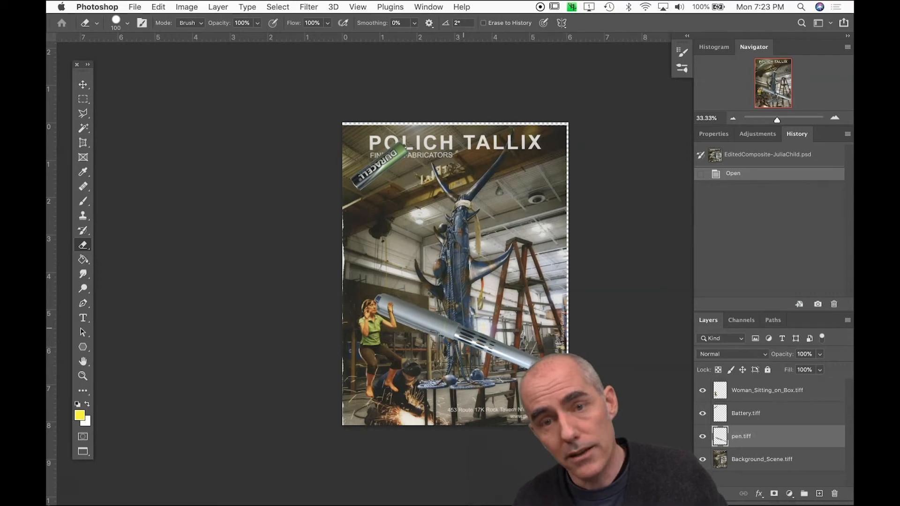
# Move the battery onto the sculpture's upper part, the pen up across the sculpture, and the woman above the ladder
pyautogui.press('super+plus')
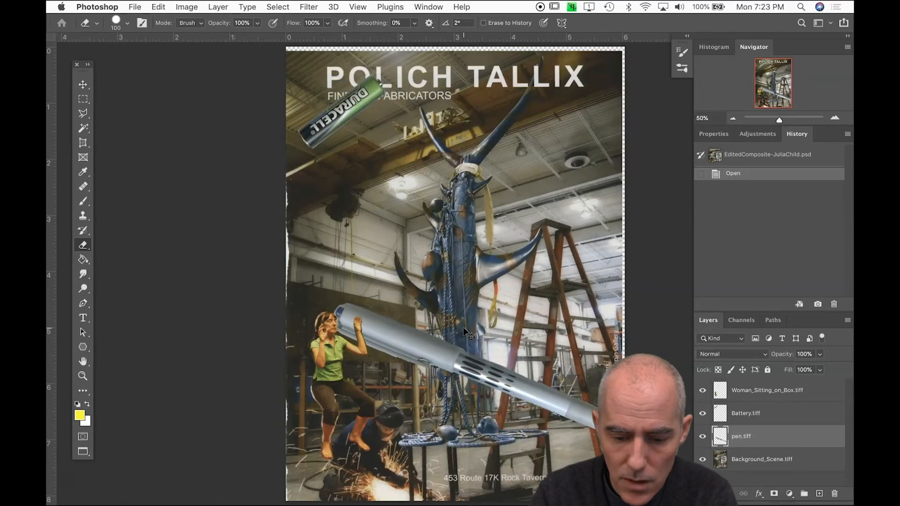
pyautogui.press('v')
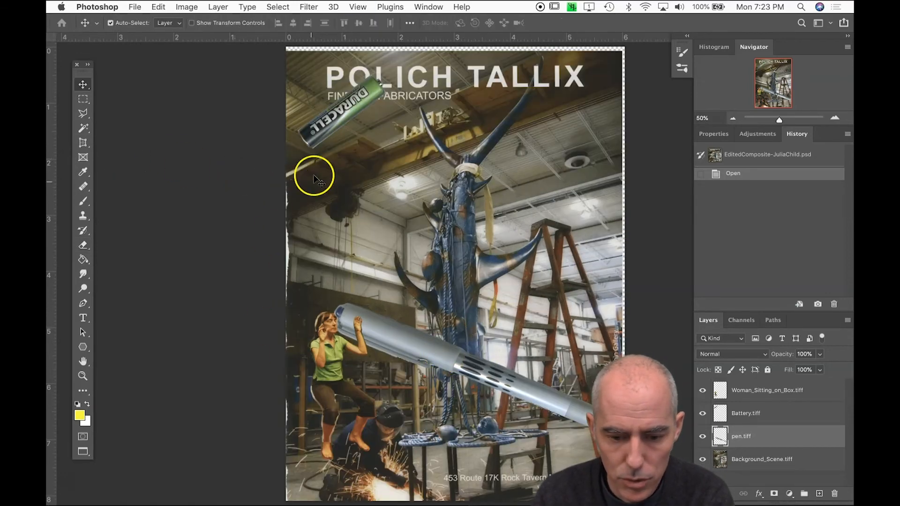
pyautogui.moveTo(333, 123); pyautogui.dragTo(497, 184)
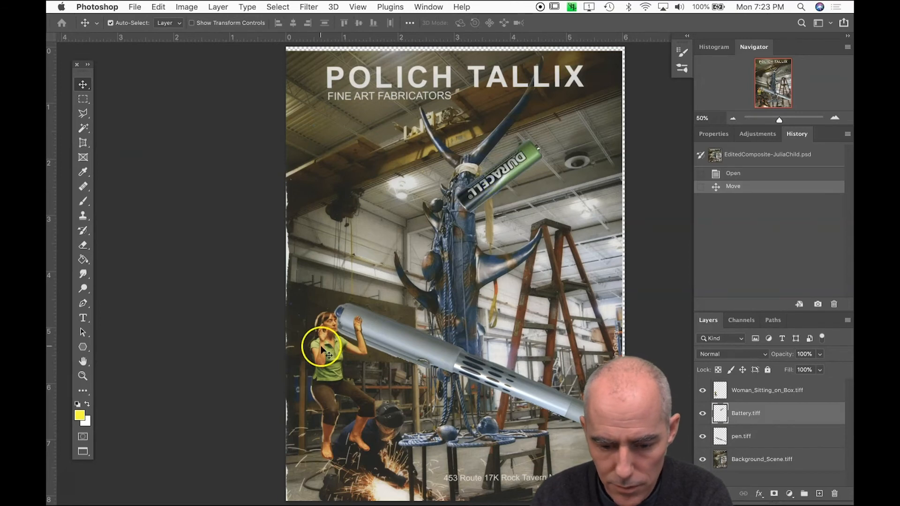
pyautogui.moveTo(398, 331); pyautogui.dragTo(442, 230)
pyautogui.moveTo(333, 333); pyautogui.dragTo(562, 126)
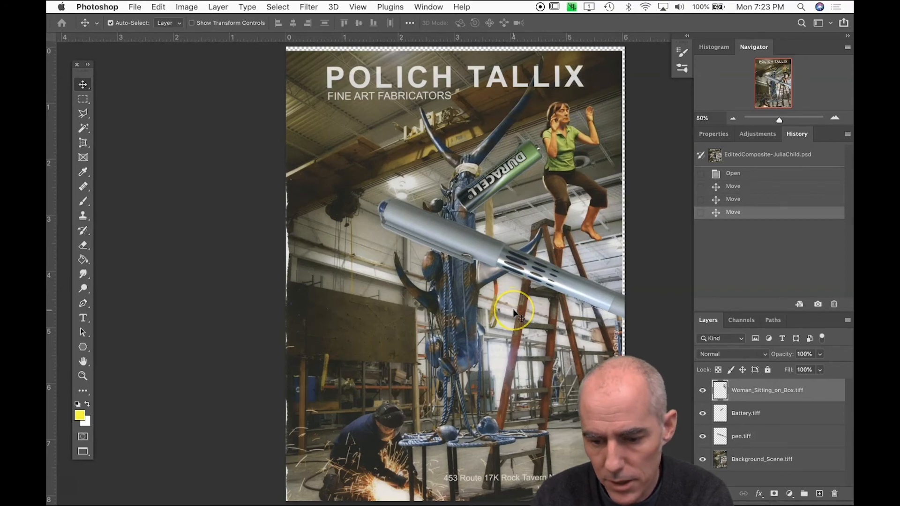
# Hide the Battery and pen layers and move the woman down so she sits on top of the ladder
pyautogui.press('super+plus')
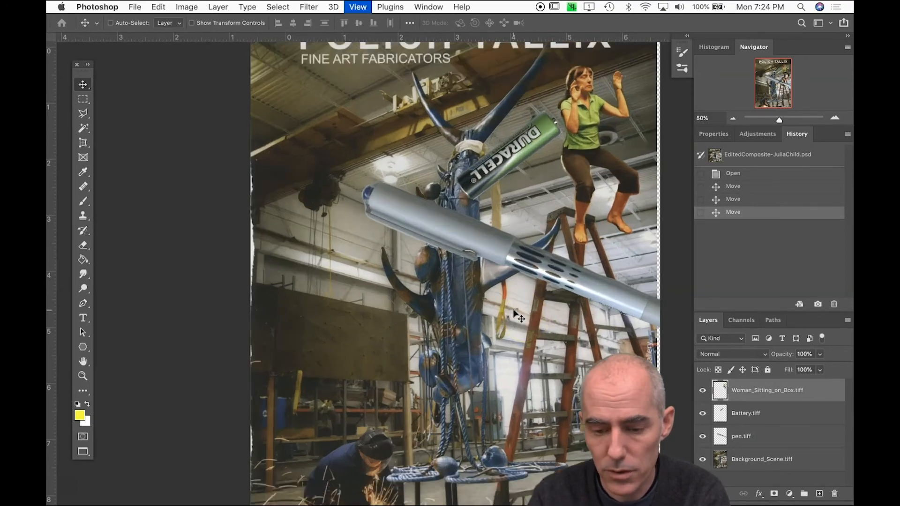
pyautogui.press('super+plus')
pyautogui.moveTo(565, 233); pyautogui.dragTo(380, 295)
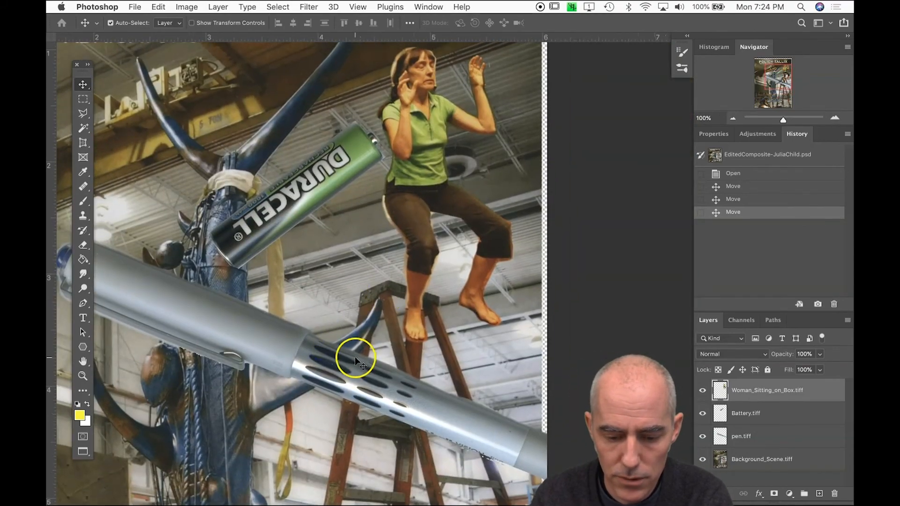
pyautogui.click(703, 413)
pyautogui.click(701, 437)
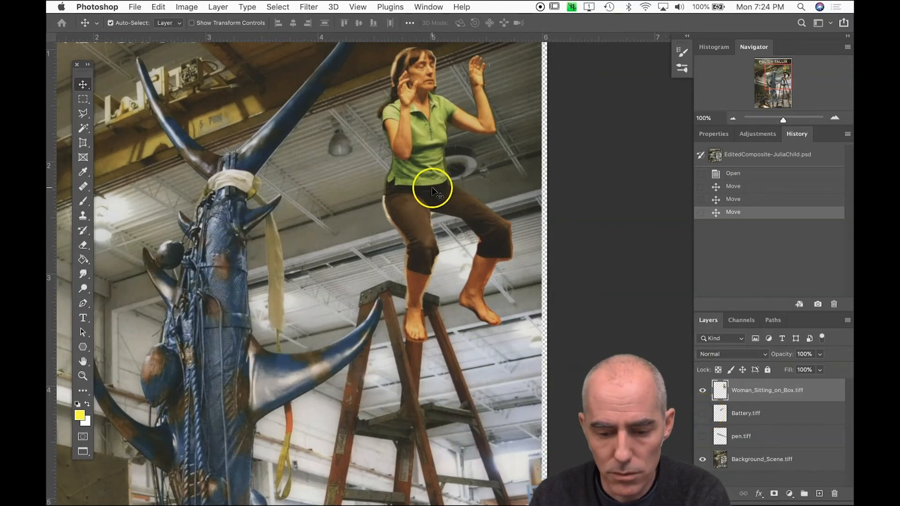
pyautogui.moveTo(424, 167); pyautogui.dragTo(395, 238)
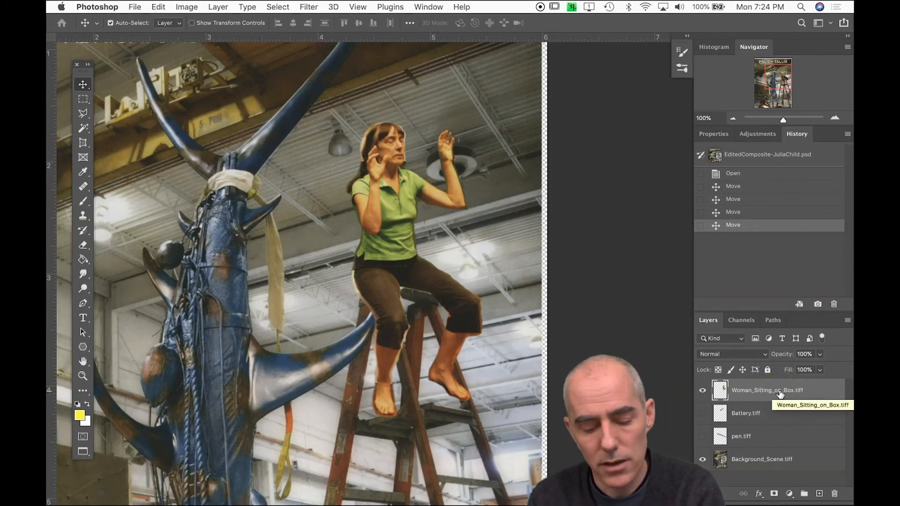
# Free-transform the woman to about 101.2% scale and 2.84° rotation, fitting her seat and feet to the ladder
pyautogui.press('super+t')
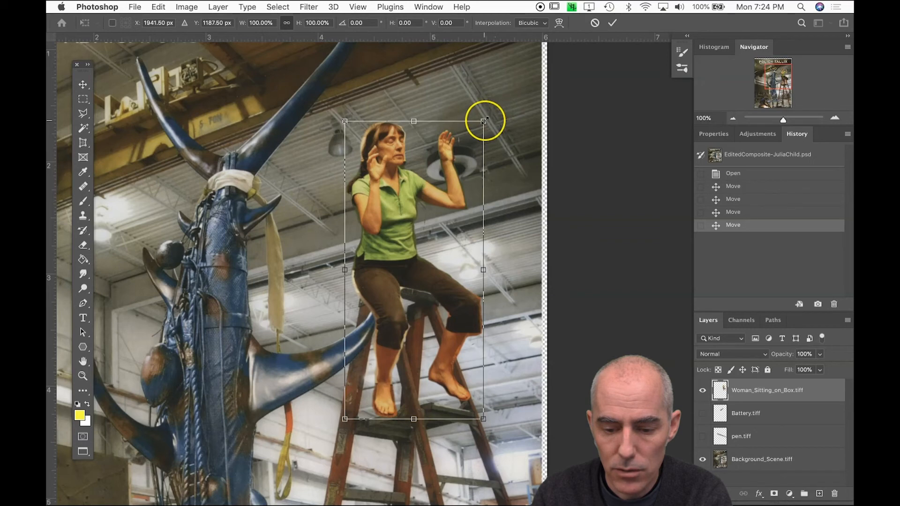
pyautogui.moveTo(485, 121)
pyautogui.mouseDown()
pyautogui.moveTo(512, 110)
pyautogui.moveTo(514, 87)
pyautogui.moveTo(483, 110)
pyautogui.moveTo(495, 92)
pyautogui.moveTo(480, 124)
pyautogui.mouseUp()
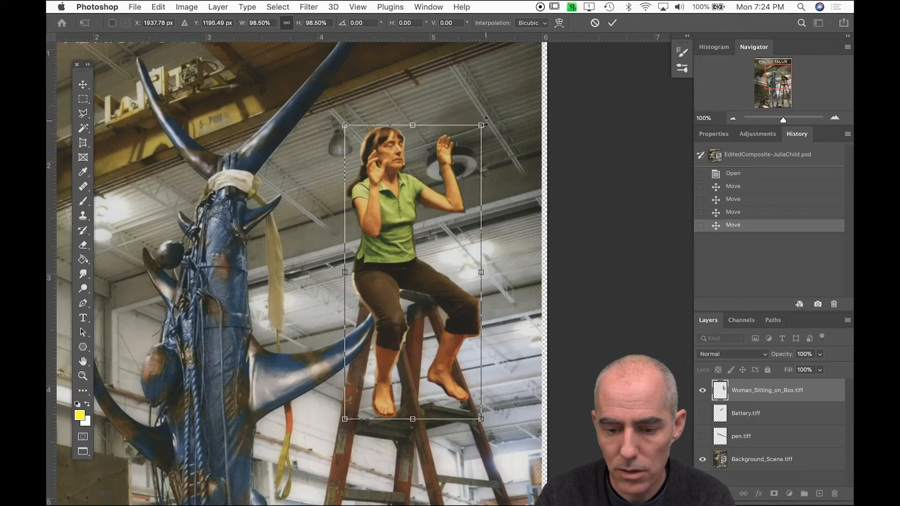
pyautogui.moveTo(489, 118); pyautogui.dragTo(485, 143)
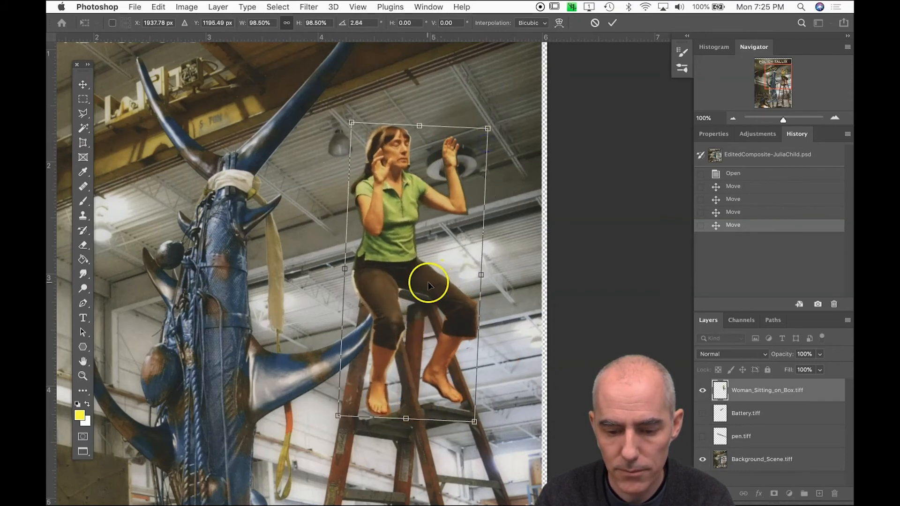
pyautogui.moveTo(404, 246); pyautogui.dragTo(407, 249)
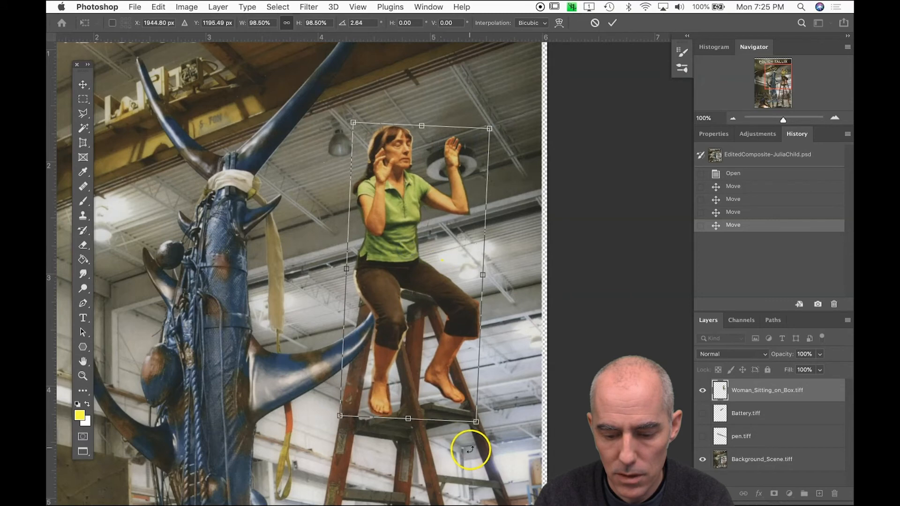
pyautogui.moveTo(475, 420); pyautogui.dragTo(479, 427)
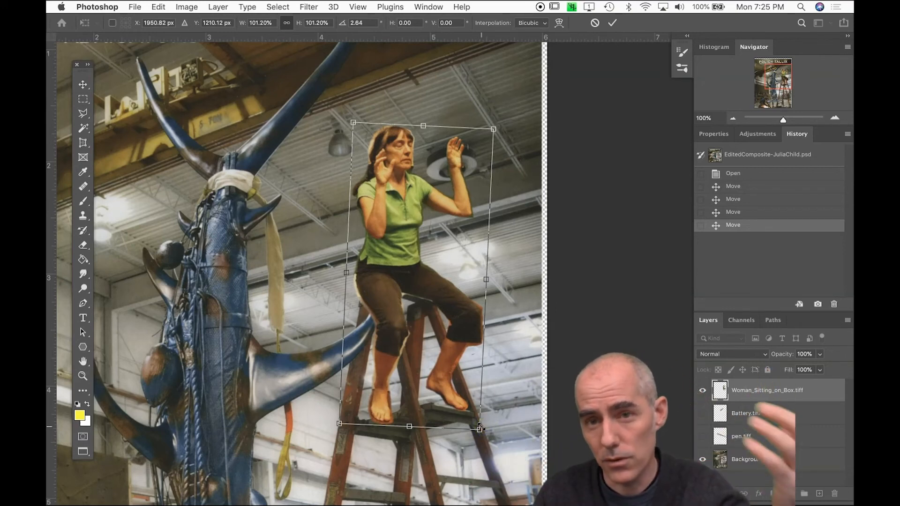
pyautogui.click(484, 417)
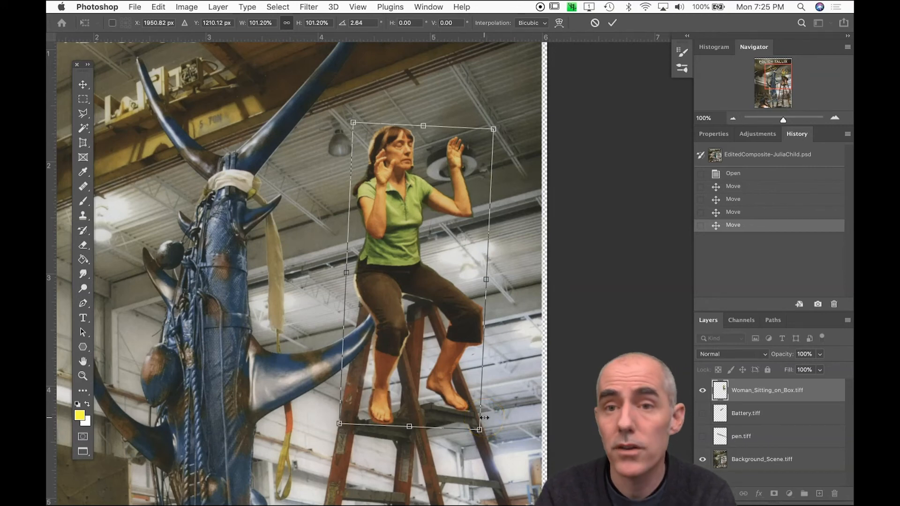
pyautogui.press('Return')
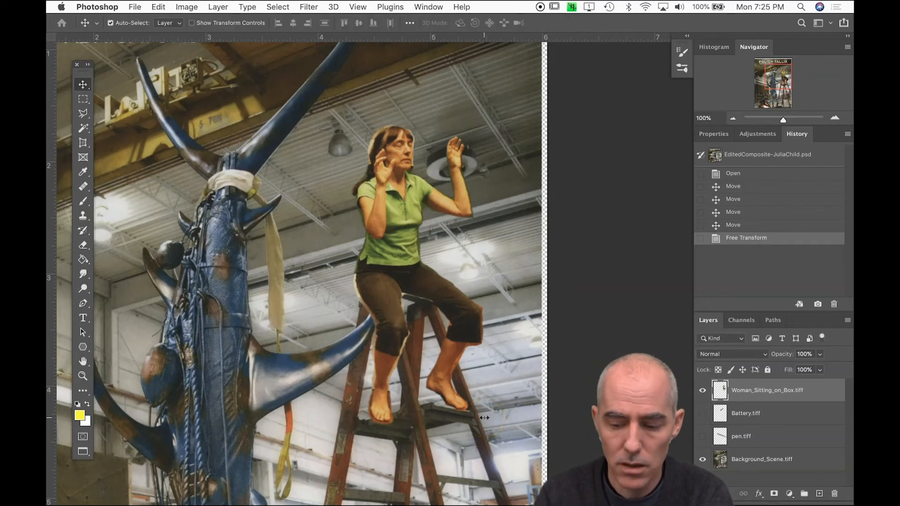
# Show the pen layer and move the pen up behind the woman's head and raised hand
pyautogui.click(704, 438)
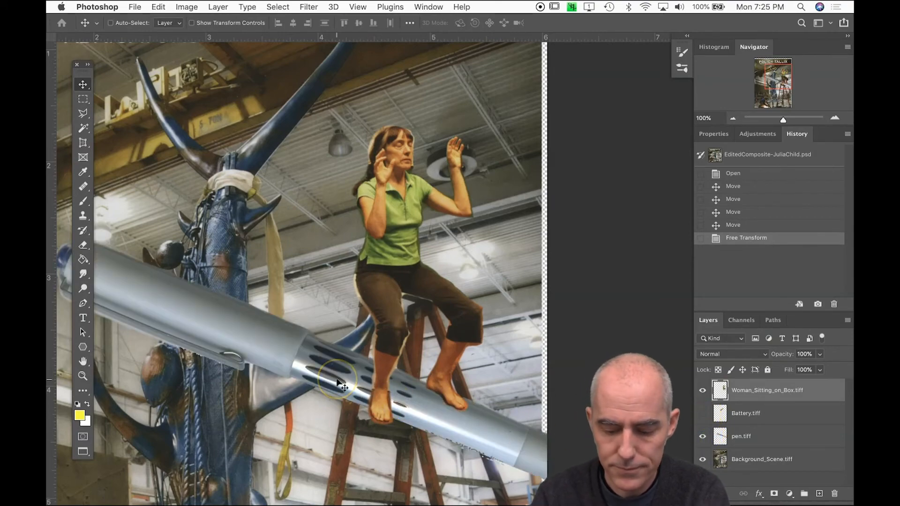
pyautogui.press('super+minus')
pyautogui.moveTo(309, 316); pyautogui.dragTo(462, 178)
# Free-transform the pen to about 32.13% scale and 21.59° rotation, placing it at the woman's raised hand
pyautogui.press('super+t')
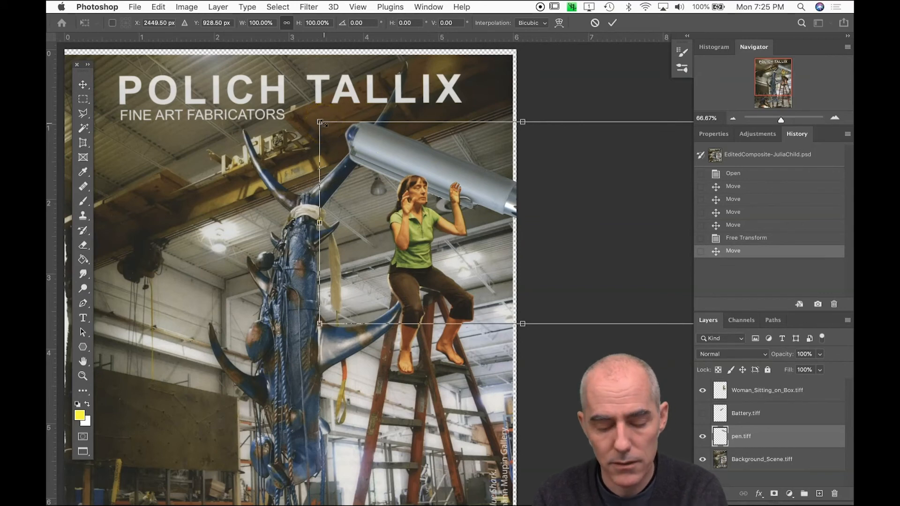
pyautogui.moveTo(320, 122); pyautogui.dragTo(570, 202)
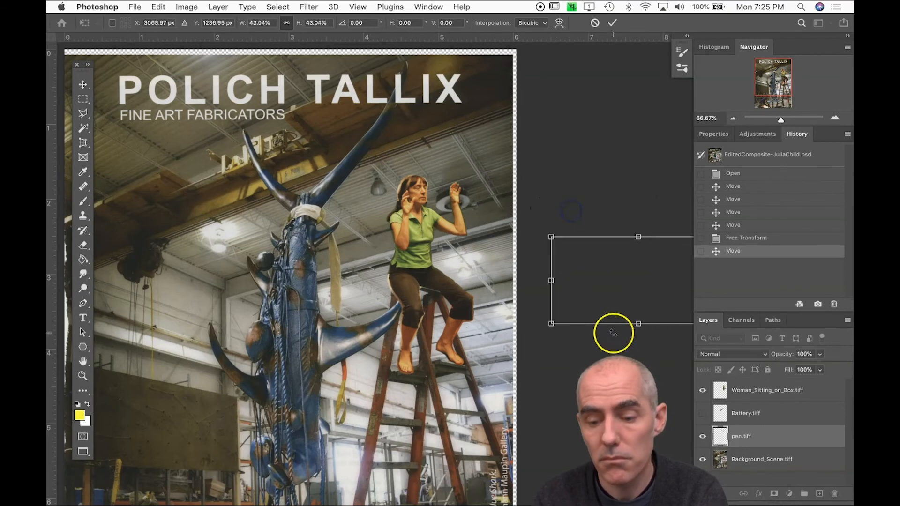
pyautogui.moveTo(623, 264); pyautogui.dragTo(427, 171)
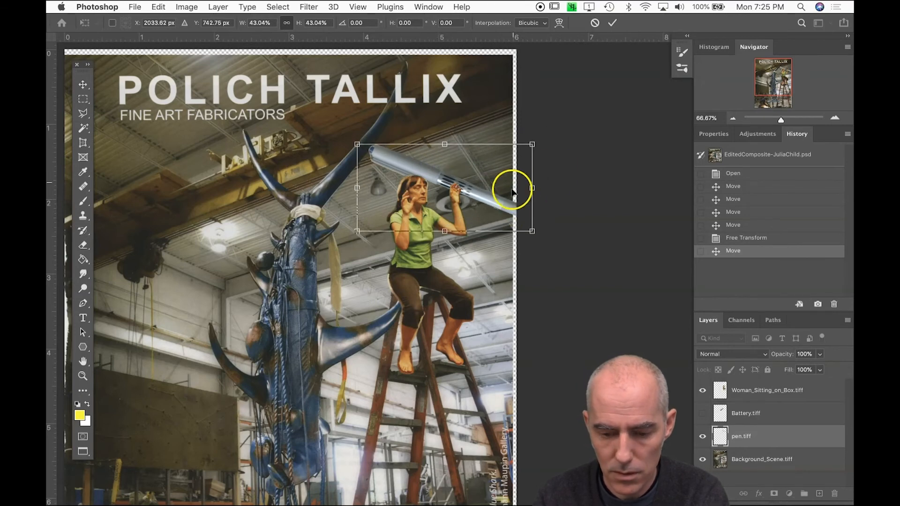
pyautogui.moveTo(532, 144); pyautogui.dragTo(488, 166)
pyautogui.moveTo(440, 203); pyautogui.dragTo(465, 195)
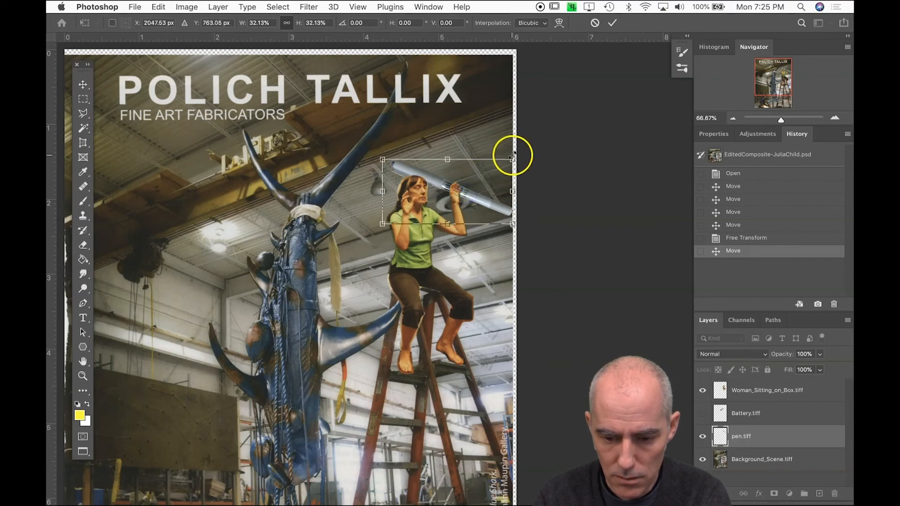
pyautogui.moveTo(516, 152); pyautogui.dragTo(543, 179)
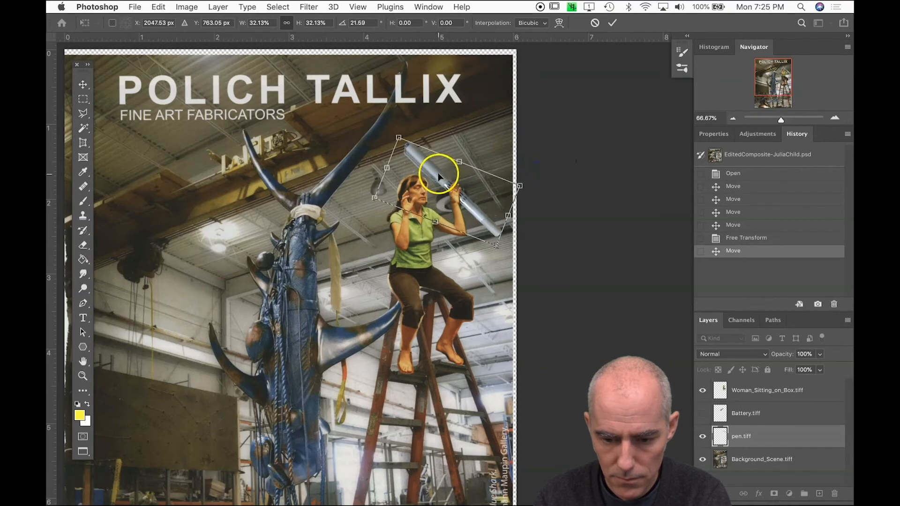
pyautogui.moveTo(438, 172); pyautogui.dragTo(443, 171)
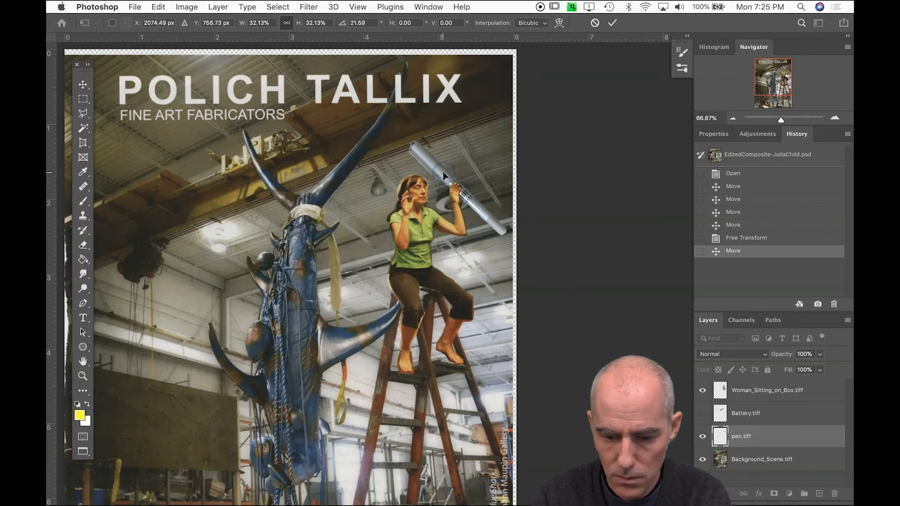
pyautogui.doubleClick(443, 171)
# Reorder the pen layer above the Woman_Sitting_on_Box layer and shift the pen slightly over her raised hand
pyautogui.press('super+plus')
pyautogui.press('super+plus')
pyautogui.press('super+minus')
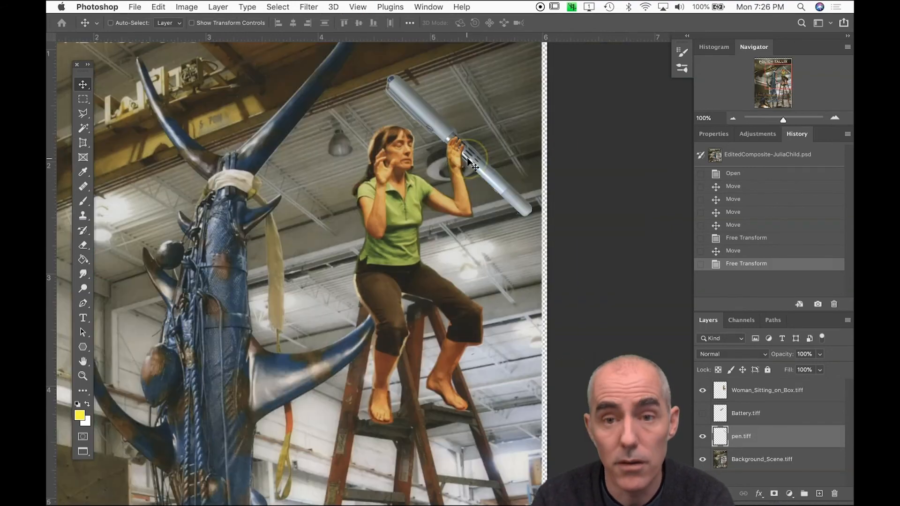
pyautogui.scroll(3, 437, 195)
pyautogui.hscroll(3, 438, 195)
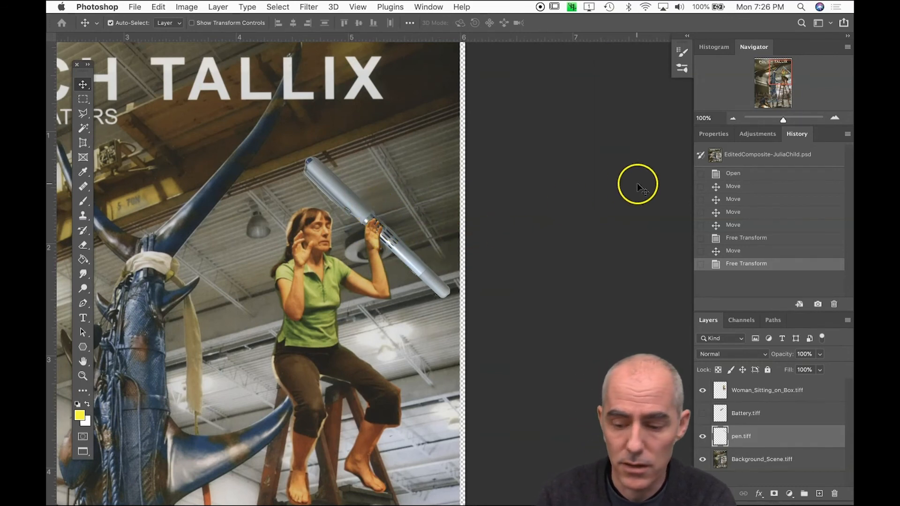
pyautogui.moveTo(765, 428); pyautogui.dragTo(766, 384)
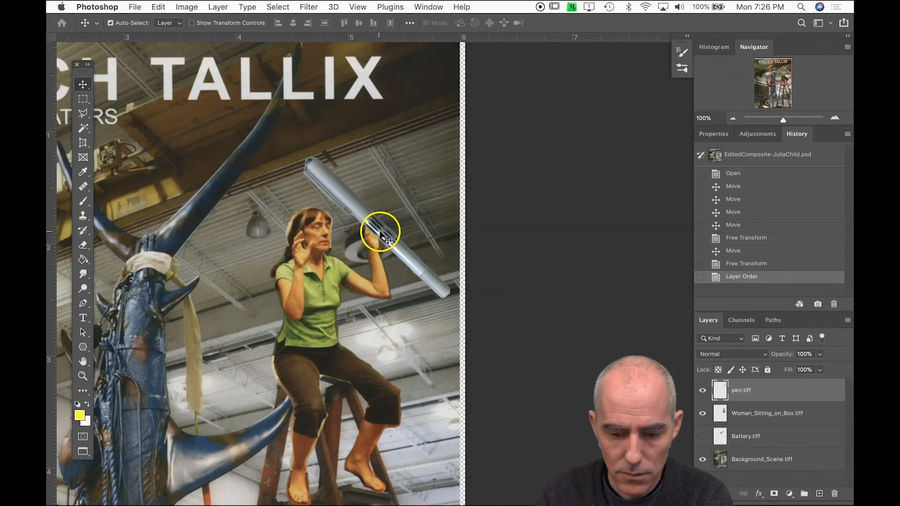
pyautogui.moveTo(381, 232); pyautogui.dragTo(377, 235)
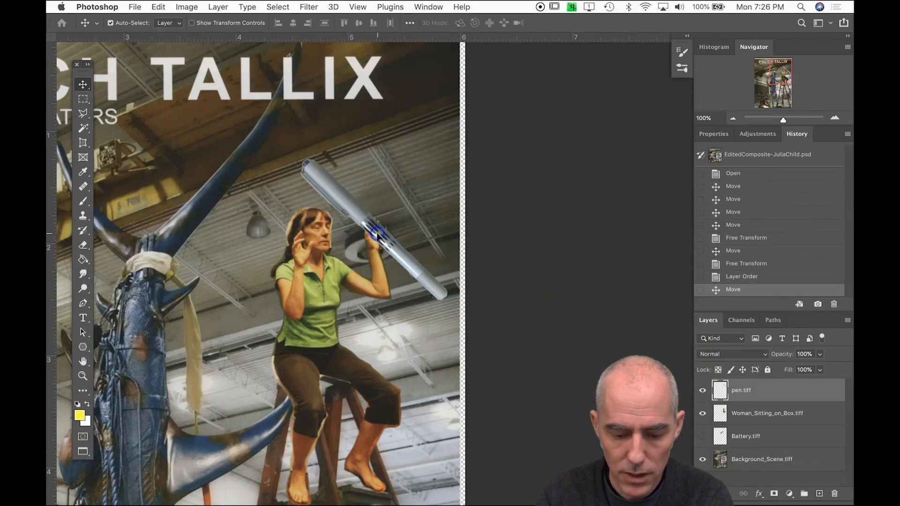
# Toggle the pen layer's visibility to locate the hand beneath, and erase the part of the pen covering the woman's thumb
pyautogui.press('super+equal')
pyautogui.press('super+equal')
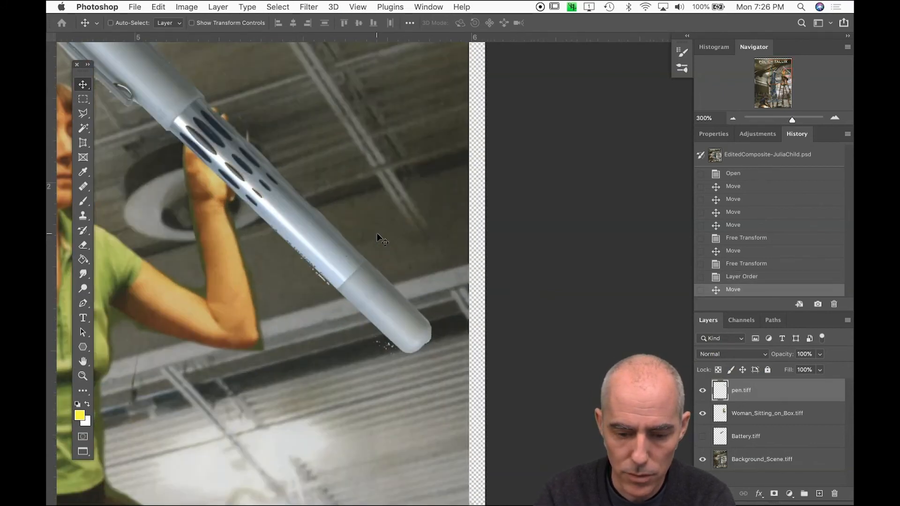
pyautogui.moveTo(318, 206); pyautogui.dragTo(491, 285)
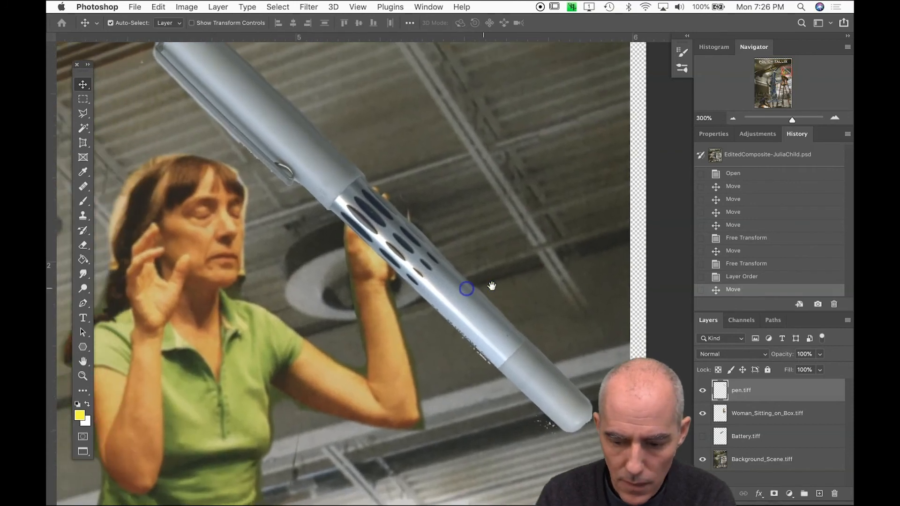
pyautogui.click(702, 392)
pyautogui.click(702, 392)
pyautogui.click(702, 392)
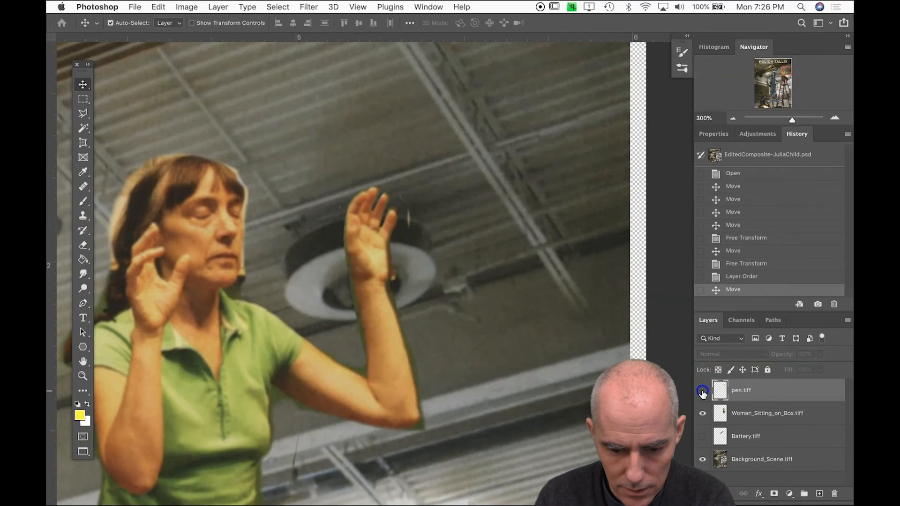
pyautogui.click(702, 391)
pyautogui.click(702, 391)
pyautogui.click(702, 391)
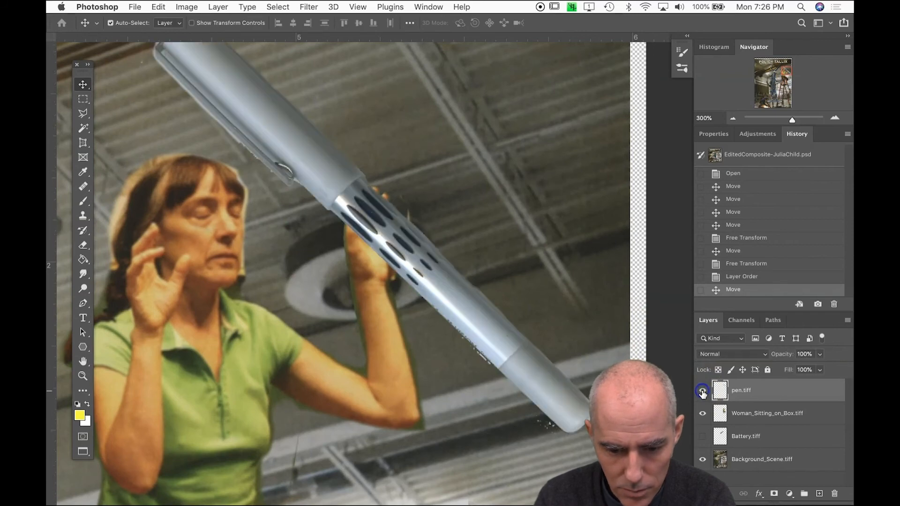
pyautogui.click(702, 391)
pyautogui.click(702, 392)
pyautogui.click(702, 392)
pyautogui.click(702, 392)
pyautogui.press('e')
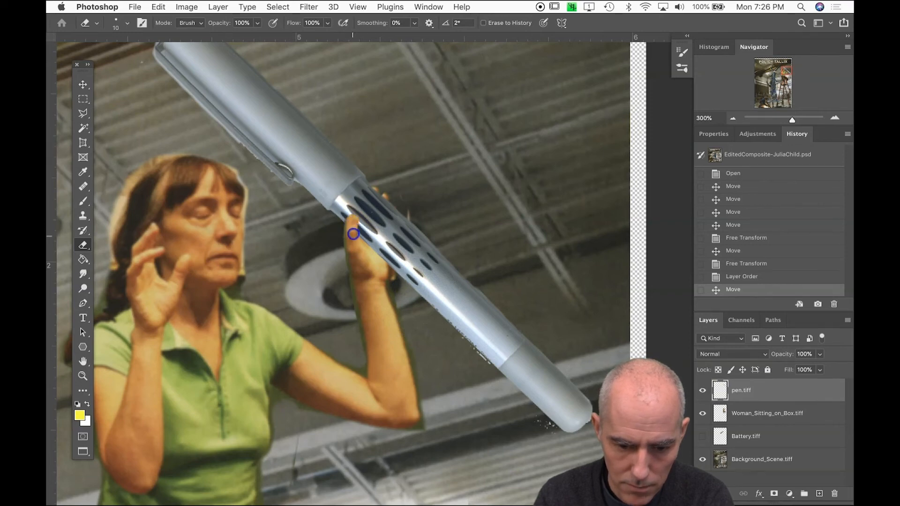
pyautogui.click(355, 219)
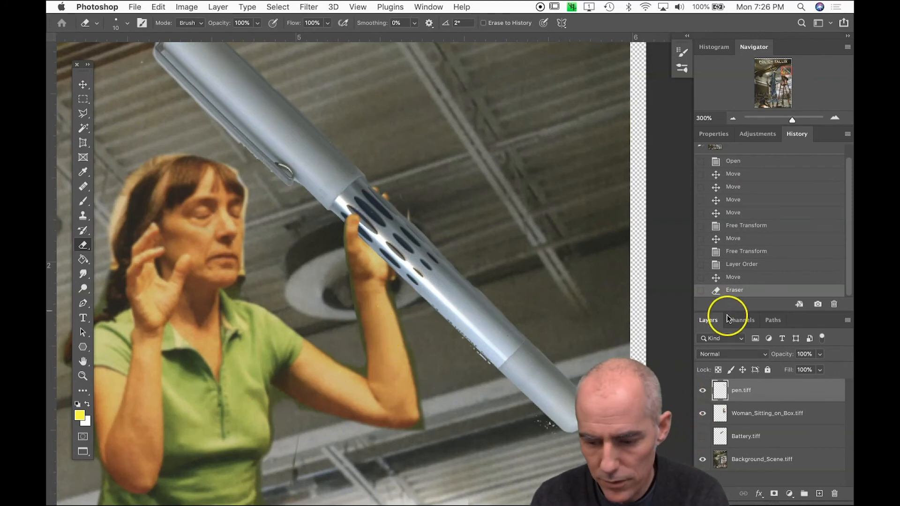
# Make the Battery.tiff layer active and visible in the composite
pyautogui.click(767, 436)
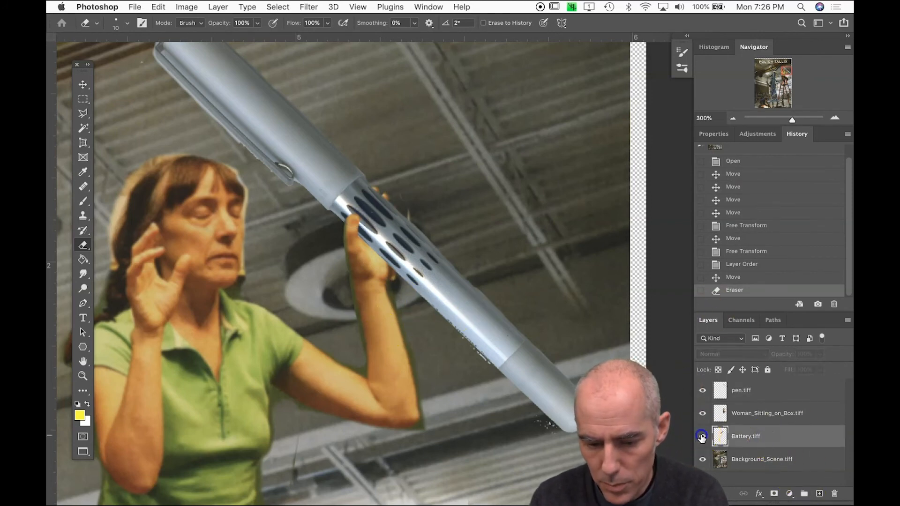
pyautogui.click(701, 437)
pyautogui.press('super+minus')
pyautogui.press('super+minus')
pyautogui.press('super+minus')
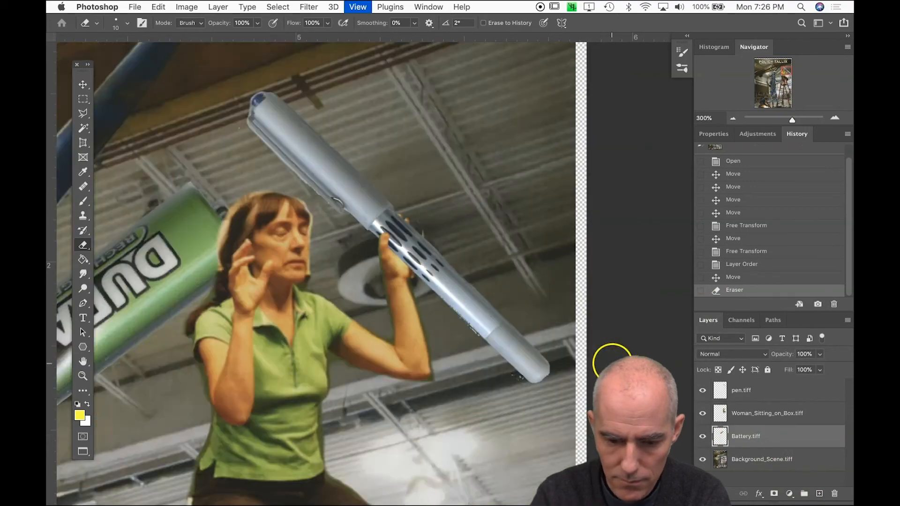
# Move the battery in front of the woman and reorder its layer above the pen.tiff layer
pyautogui.press('v')
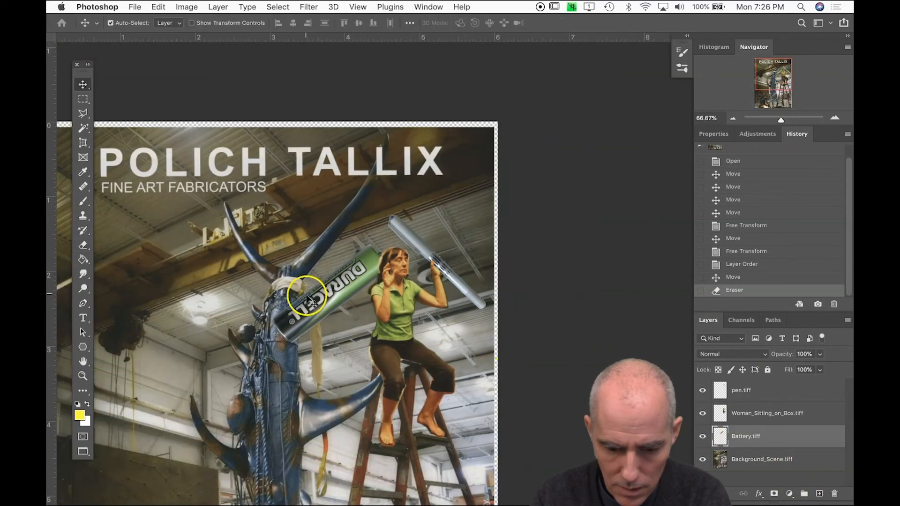
pyautogui.moveTo(340, 290)
pyautogui.mouseDown()
pyautogui.moveTo(389, 304)
pyautogui.moveTo(422, 294)
pyautogui.moveTo(432, 279)
pyautogui.mouseUp()
pyautogui.moveTo(746, 436); pyautogui.dragTo(751, 385)
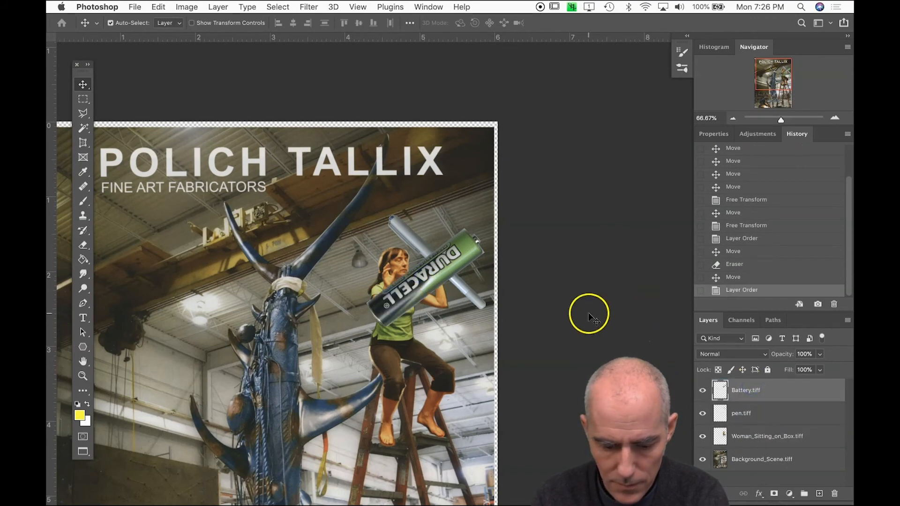
# Free-transform the battery to about 51.91% scale and -49.23° rotation, positioning it over the woman's hand and face
pyautogui.press('super+t')
pyautogui.moveTo(484, 213); pyautogui.dragTo(395, 157)
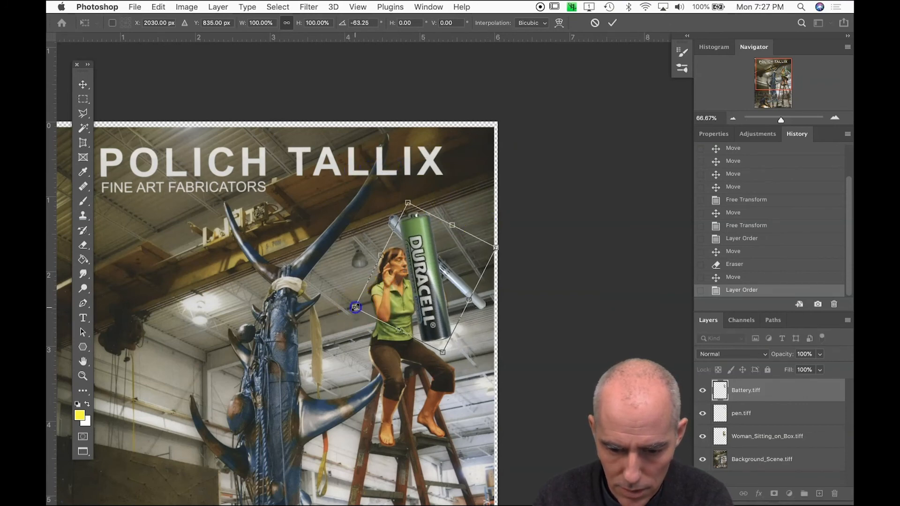
pyautogui.moveTo(356, 307); pyautogui.dragTo(395, 267)
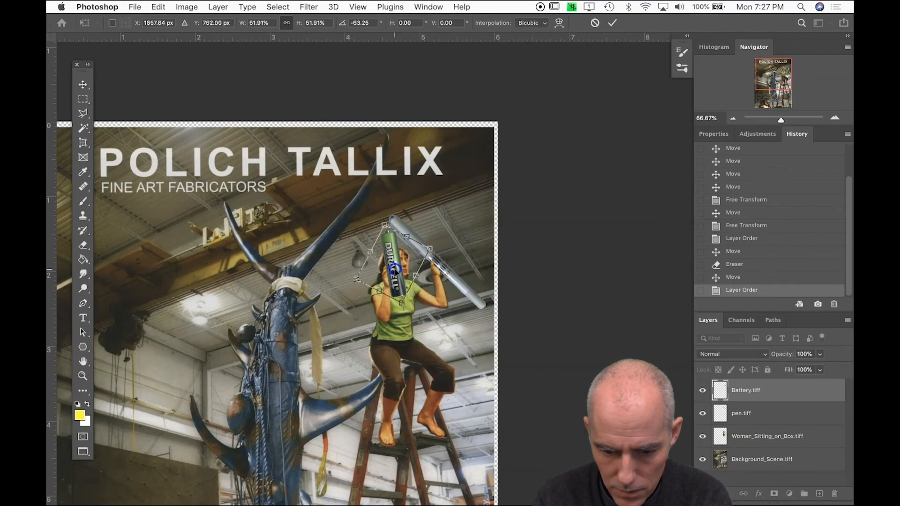
pyautogui.press('super+equal')
pyautogui.press('super+equal')
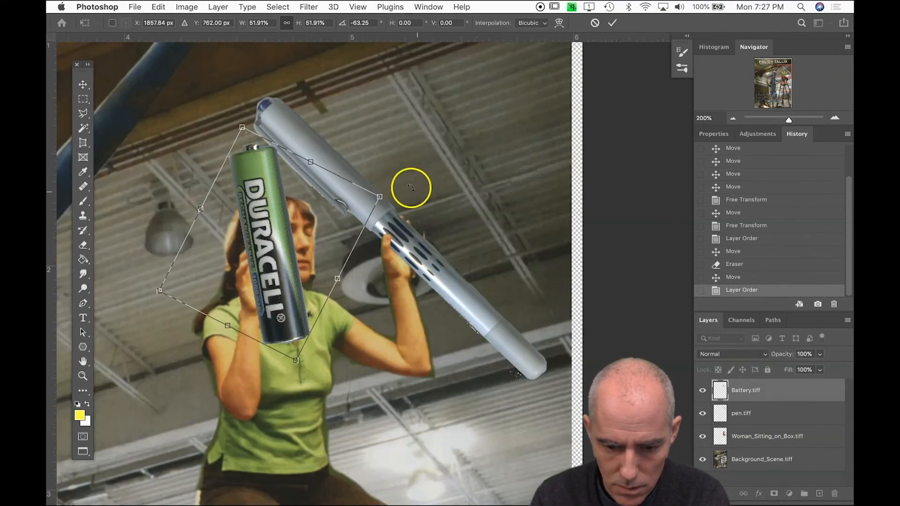
pyautogui.moveTo(405, 182); pyautogui.dragTo(422, 214)
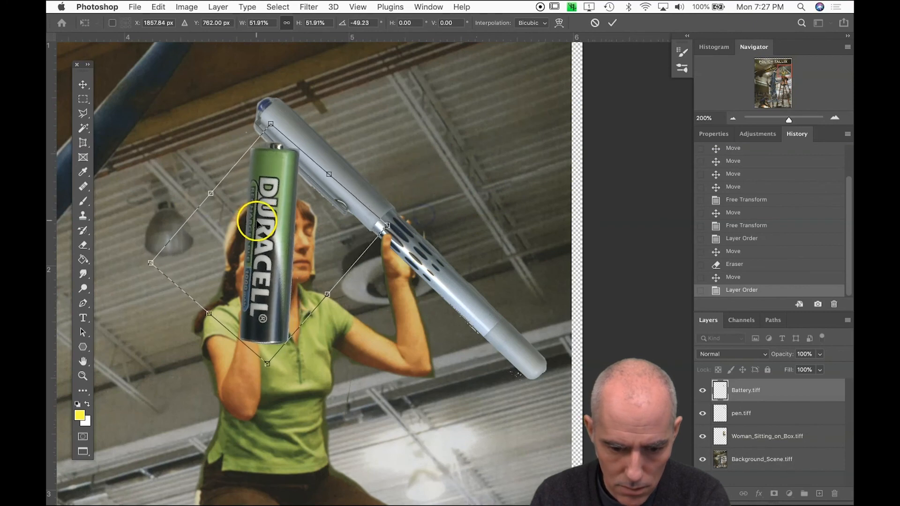
pyautogui.moveTo(270, 224)
pyautogui.mouseDown()
pyautogui.moveTo(292, 219)
pyautogui.moveTo(278, 233)
pyautogui.moveTo(304, 229)
pyautogui.moveTo(294, 215)
pyautogui.moveTo(265, 237)
pyautogui.moveTo(287, 227)
pyautogui.moveTo(267, 222)
pyautogui.moveTo(271, 231)
pyautogui.mouseUp()
pyautogui.click(358, 7)
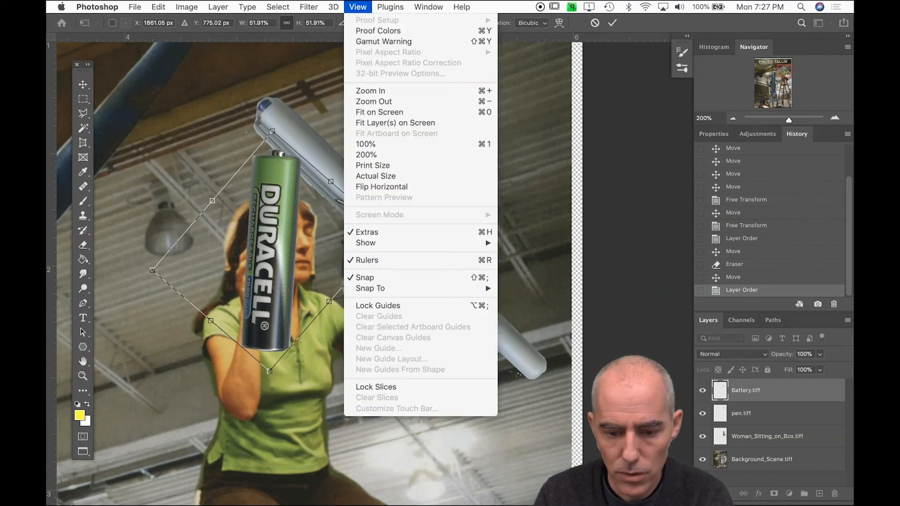
pyautogui.click(370, 281)
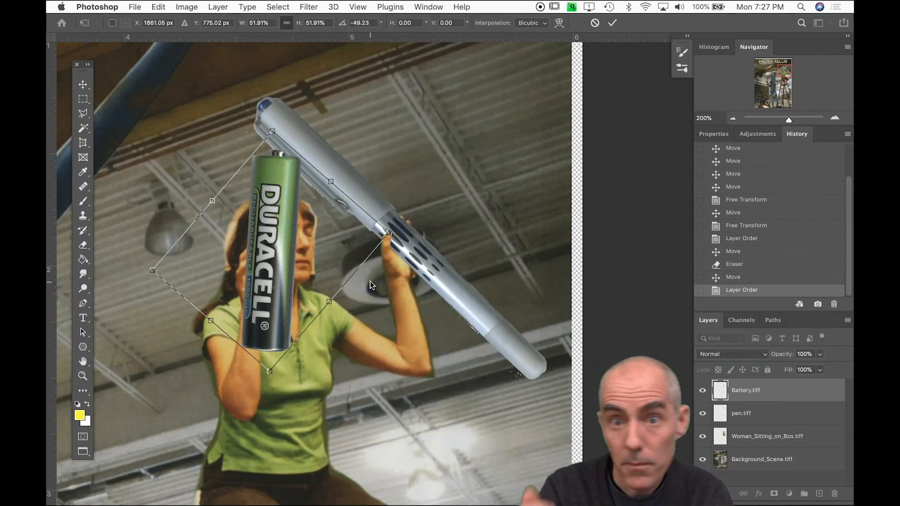
# Reduce the battery to about 26.89% scale at -33.29° rotation, place it in the woman's palm beside her face, and apply the transform
pyautogui.moveTo(277, 225)
pyautogui.mouseDown()
pyautogui.moveTo(325, 212)
pyautogui.moveTo(283, 226)
pyautogui.mouseUp()
pyautogui.moveTo(393, 236); pyautogui.dragTo(318, 250)
pyautogui.moveTo(227, 250); pyautogui.dragTo(264, 239)
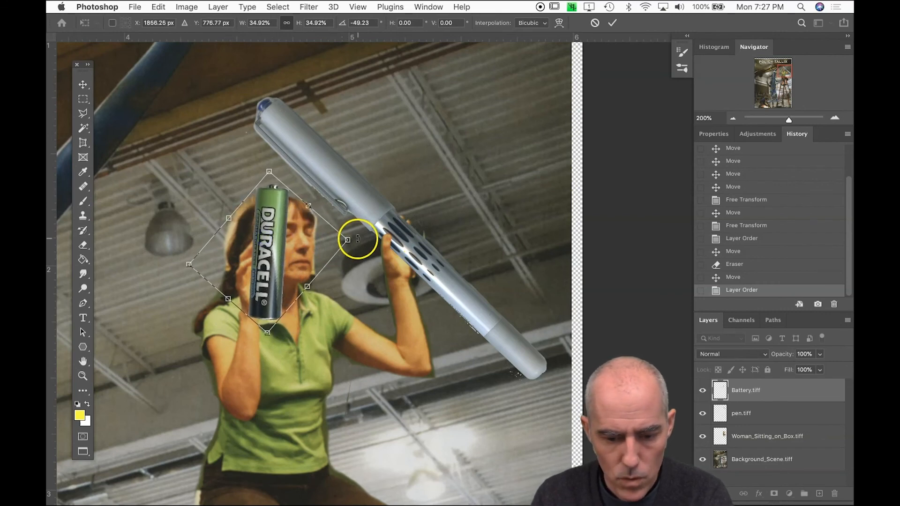
pyautogui.moveTo(361, 241); pyautogui.dragTo(311, 256)
pyautogui.moveTo(263, 236)
pyautogui.mouseDown()
pyautogui.moveTo(250, 234)
pyautogui.moveTo(291, 231)
pyautogui.moveTo(266, 244)
pyautogui.mouseUp()
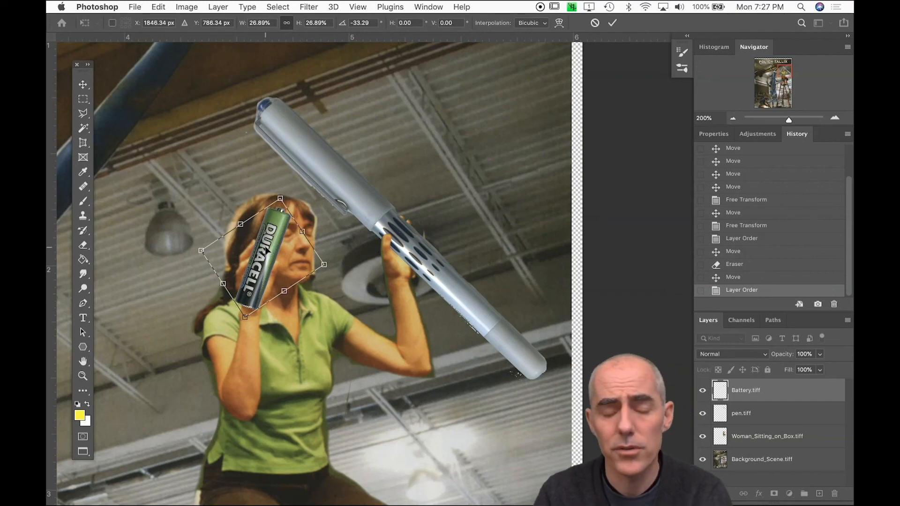
pyautogui.press('Return')
# Erase the parts of the battery's edge that cover the tips of the woman's fingers
pyautogui.press('z')
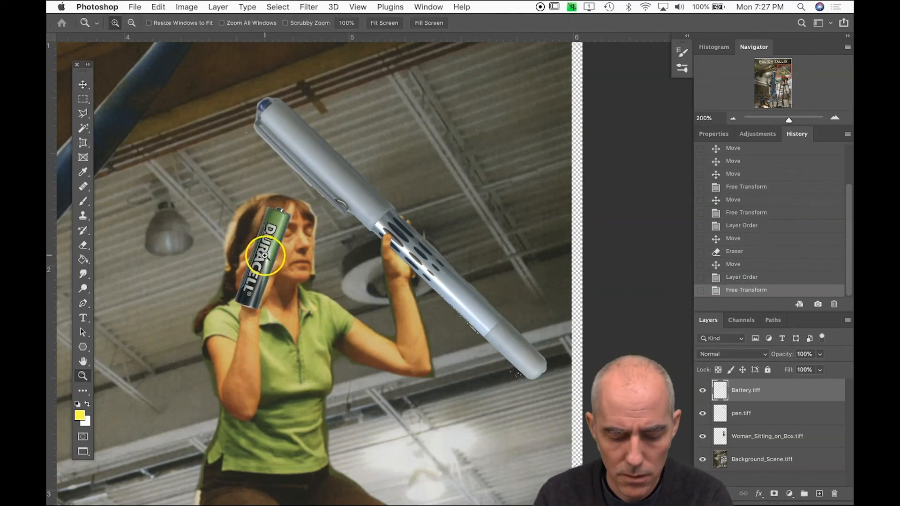
pyautogui.moveTo(202, 207); pyautogui.dragTo(337, 286)
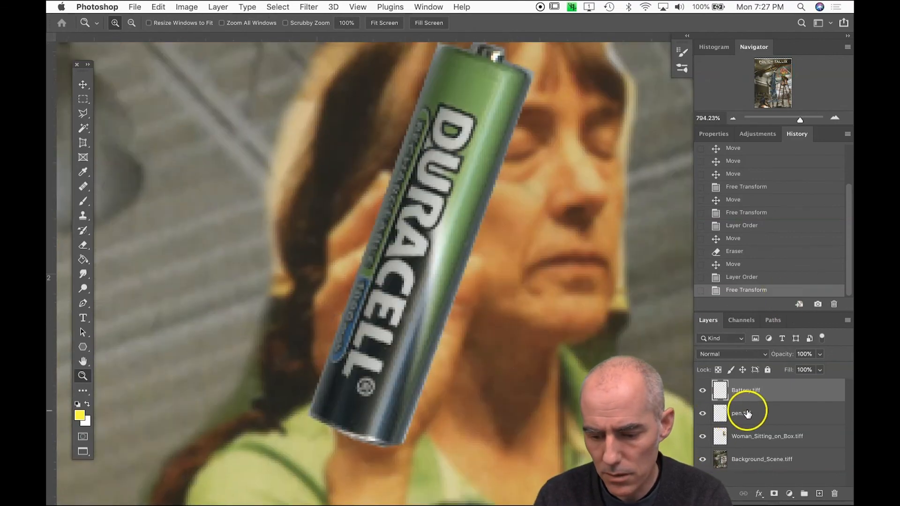
pyautogui.press('e')
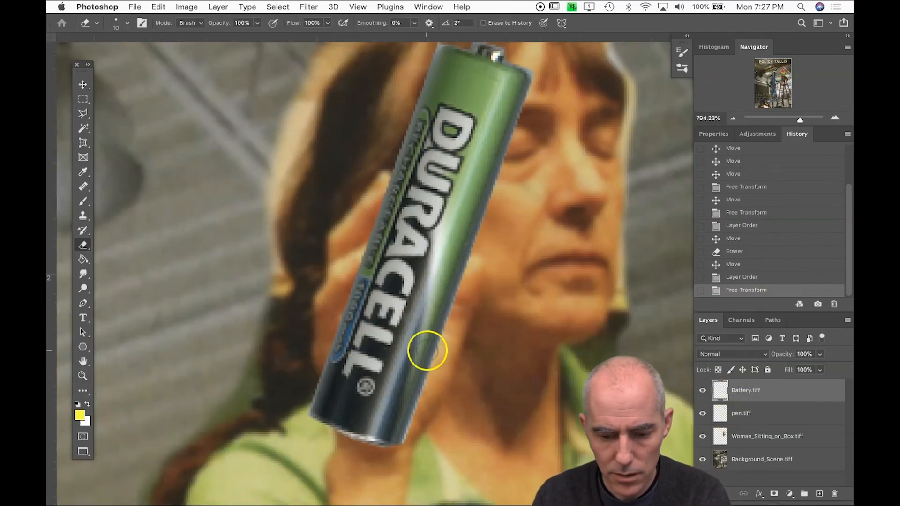
pyautogui.click(349, 267)
pyautogui.click(374, 252)
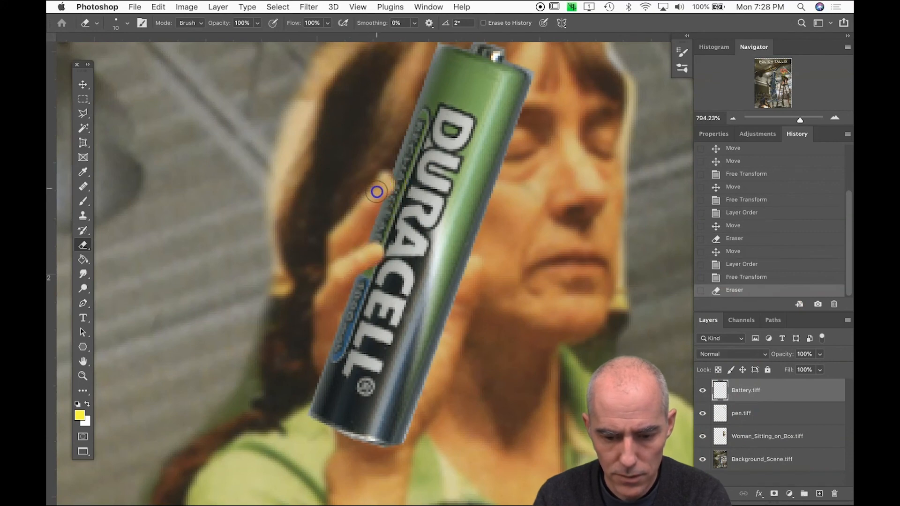
pyautogui.click(365, 216)
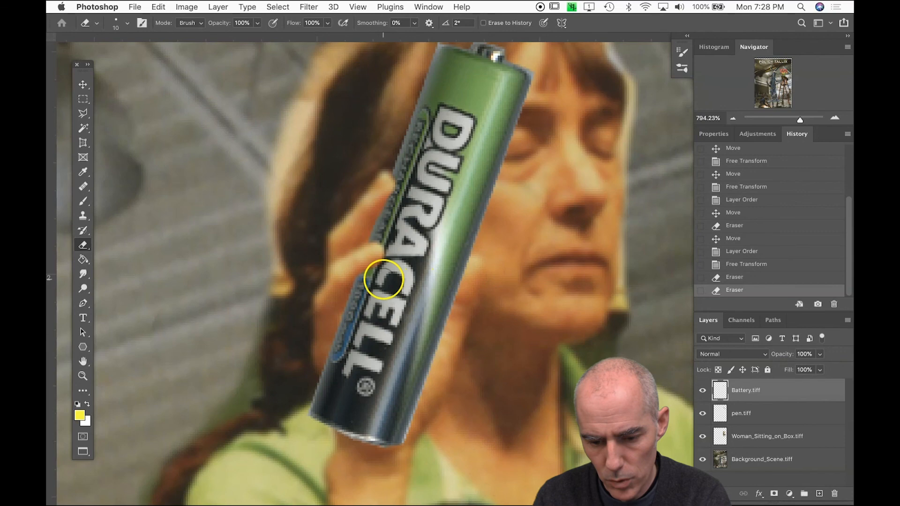
# Toggle the battery layer's visibility to locate the finger nearest the thumb, and erase more of the battery along that finger
pyautogui.click(702, 391)
pyautogui.click(703, 391)
pyautogui.click(702, 391)
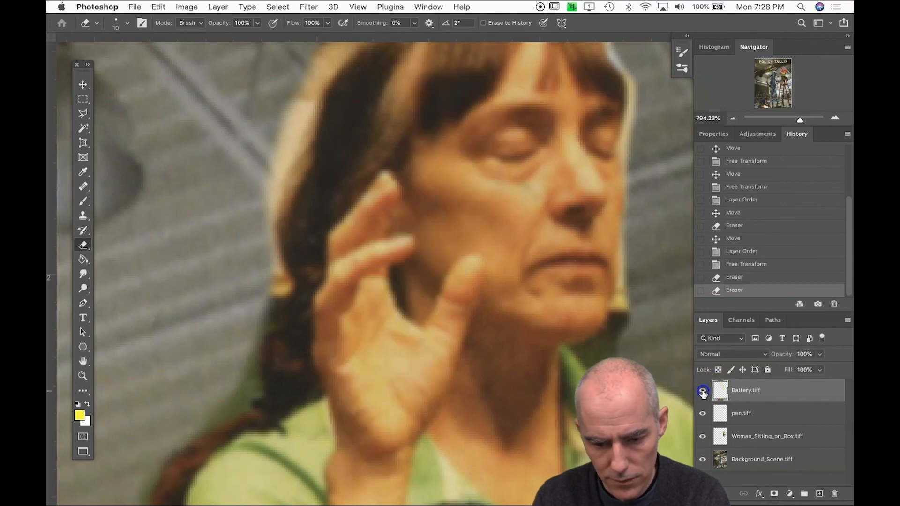
pyautogui.click(703, 391)
pyautogui.moveTo(379, 253); pyautogui.dragTo(382, 255)
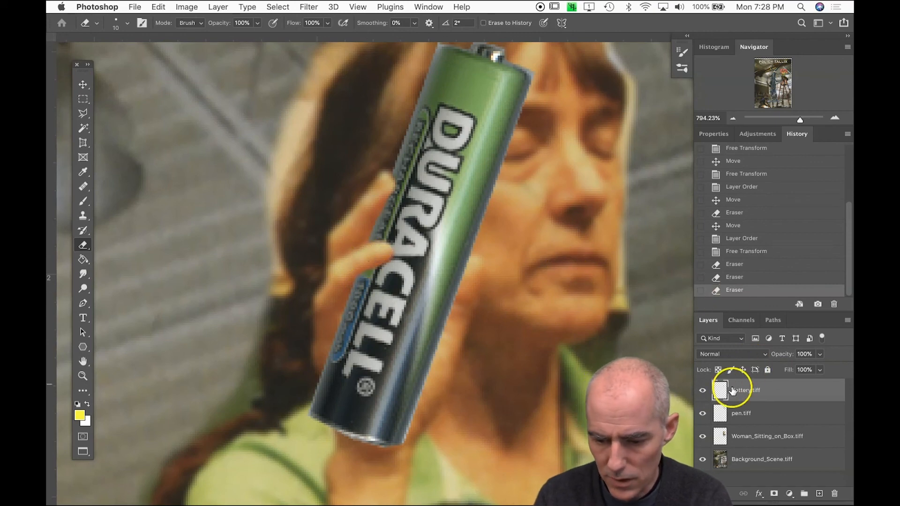
pyautogui.click(703, 391)
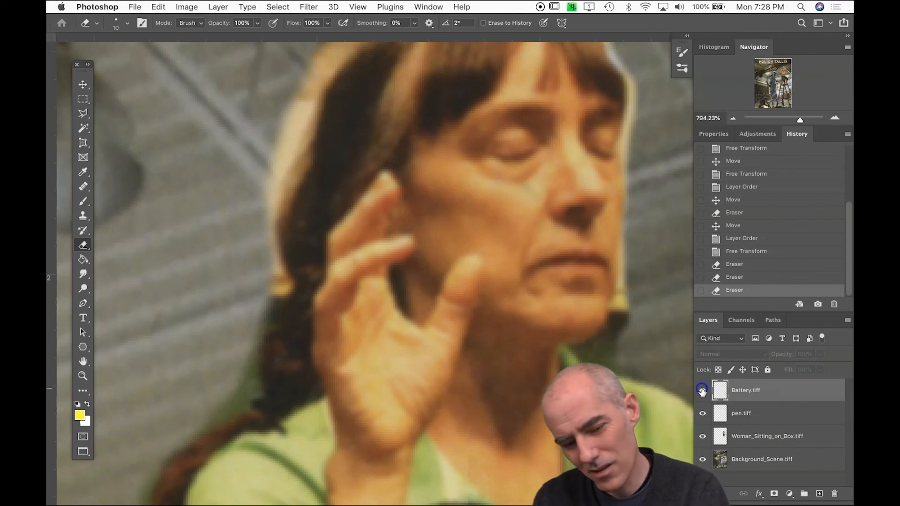
pyautogui.click(703, 391)
pyautogui.click(385, 250)
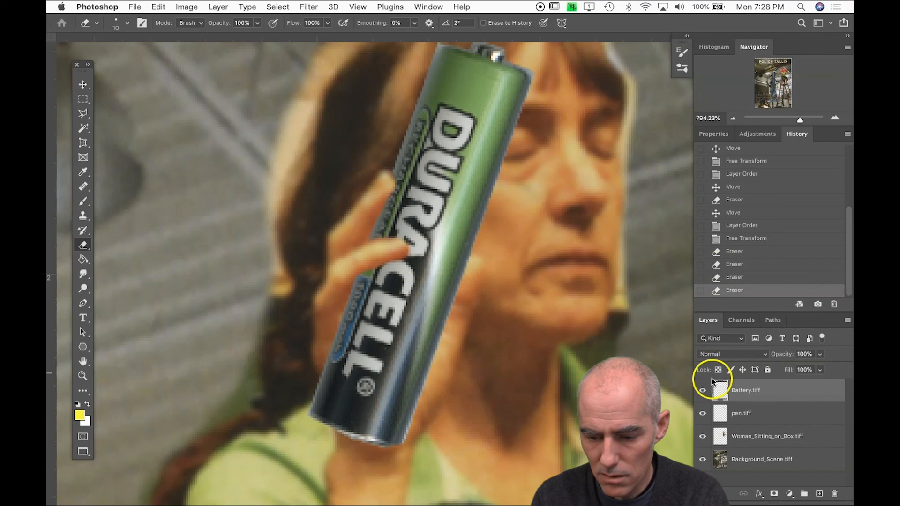
# Refine the fingertip over the battery with a size 8 eraser, toggling the battery layer's visibility to compare it with the hand
pyautogui.click(702, 391)
pyautogui.click(701, 391)
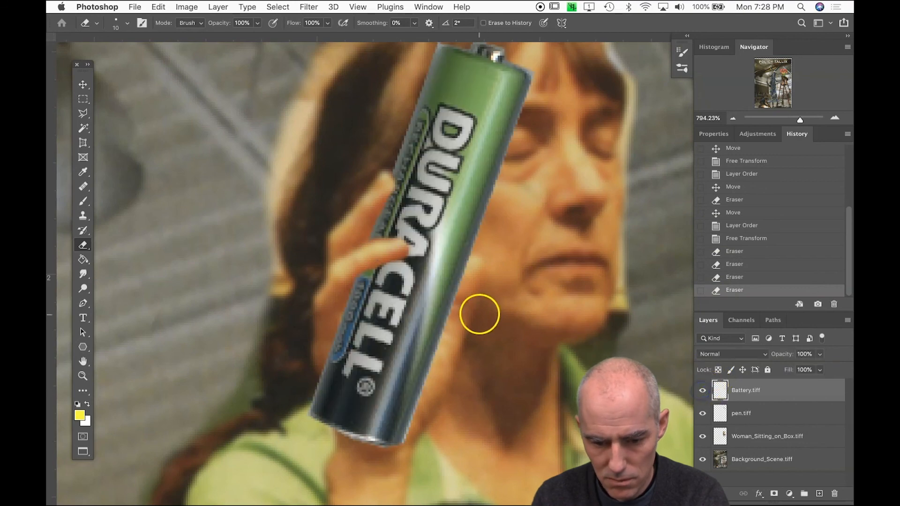
pyautogui.moveTo(424, 240); pyautogui.dragTo(408, 245)
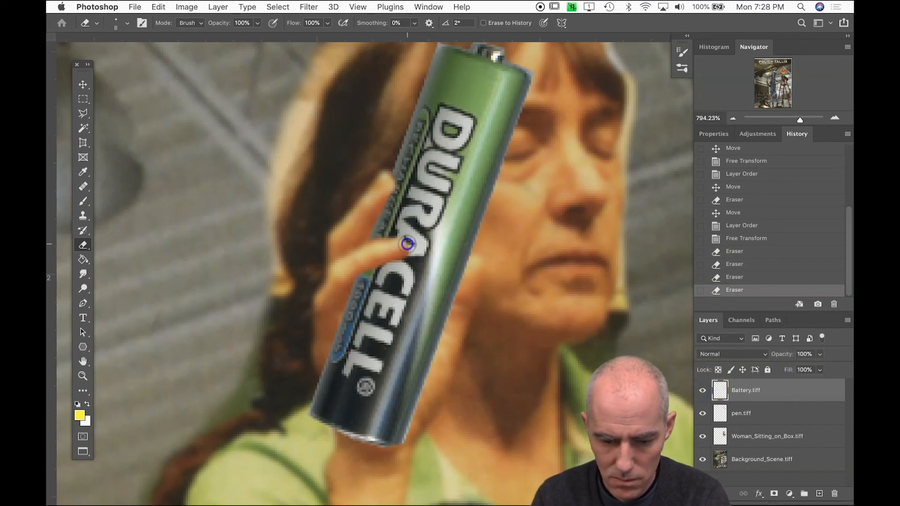
pyautogui.click(703, 391)
pyautogui.click(703, 391)
pyautogui.click(703, 391)
pyautogui.click(703, 392)
pyautogui.click(703, 391)
pyautogui.click(703, 391)
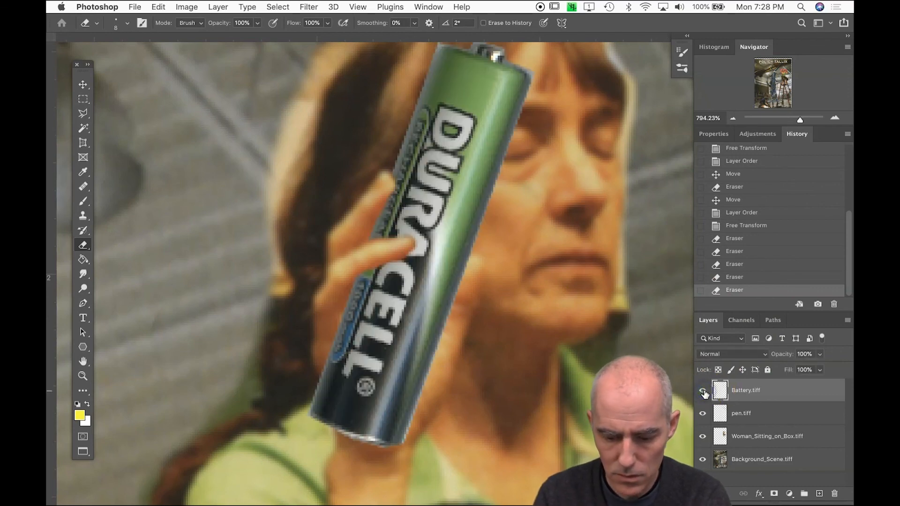
# Crop the image with the Crop tool to trim its transparent border, and hide the interface panels to view the composite
pyautogui.press('super+0')
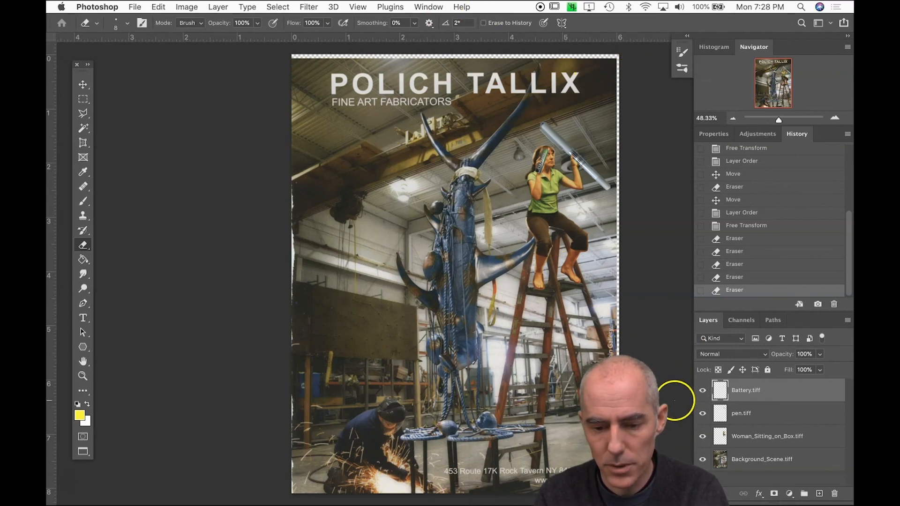
pyautogui.press('c')
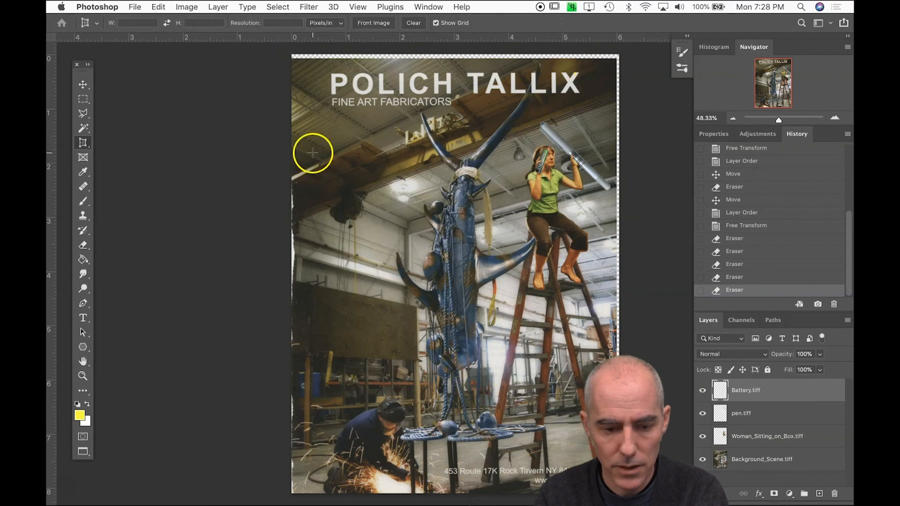
pyautogui.moveTo(83, 146); pyautogui.dragTo(111, 146)
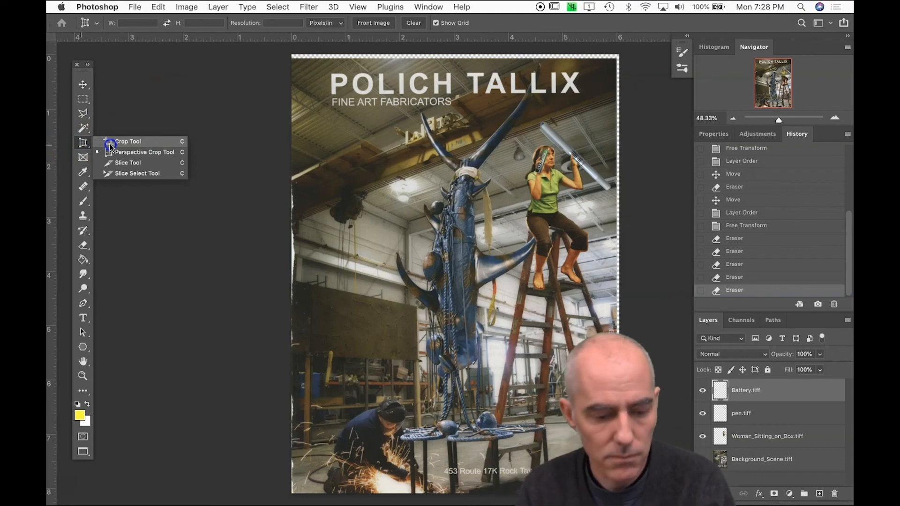
pyautogui.moveTo(111, 146); pyautogui.dragTo(110, 146)
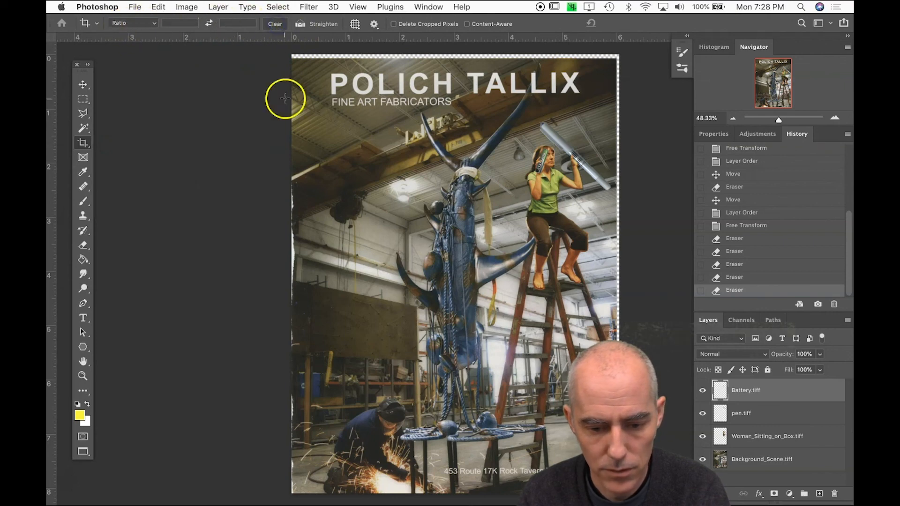
pyautogui.moveTo(292, 61); pyautogui.dragTo(609, 473)
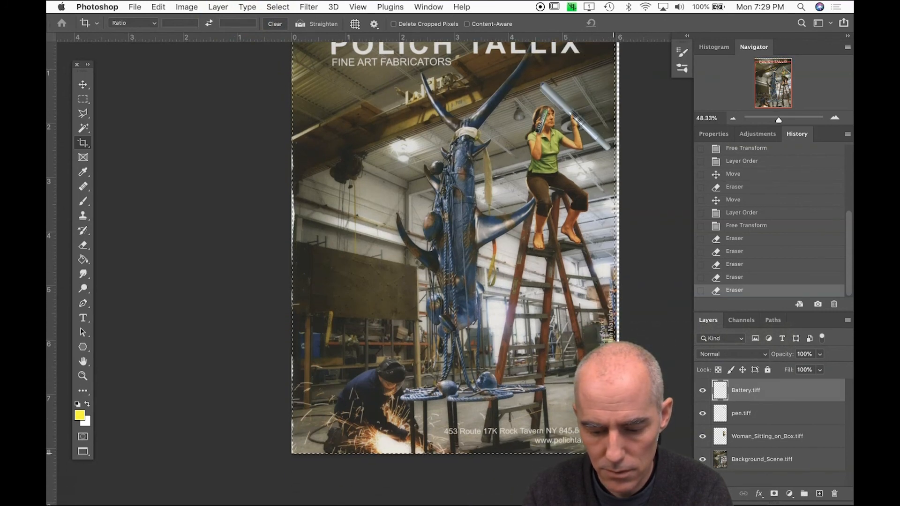
pyautogui.click(309, 257)
pyautogui.moveTo(295, 235); pyautogui.dragTo(295, 236)
pyautogui.scroll(2, 350, 198)
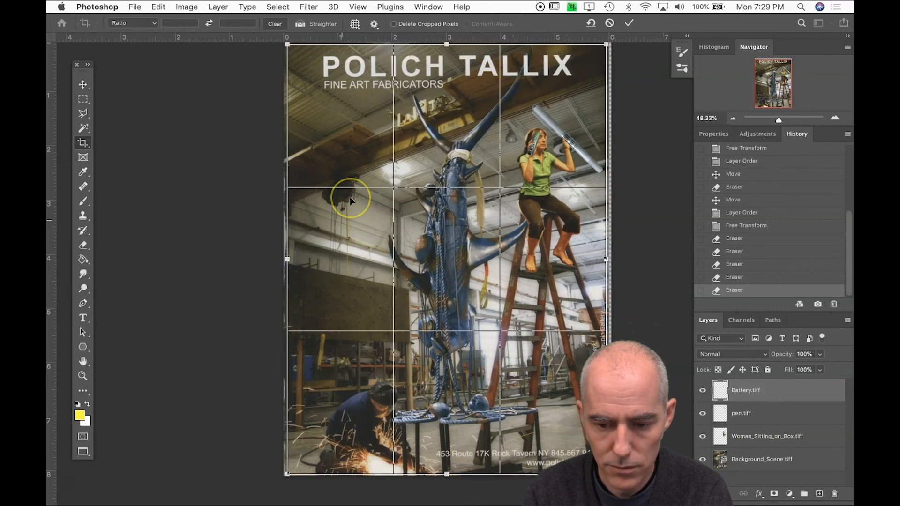
pyautogui.scroll(2, 349, 197)
pyautogui.doubleClick(357, 196)
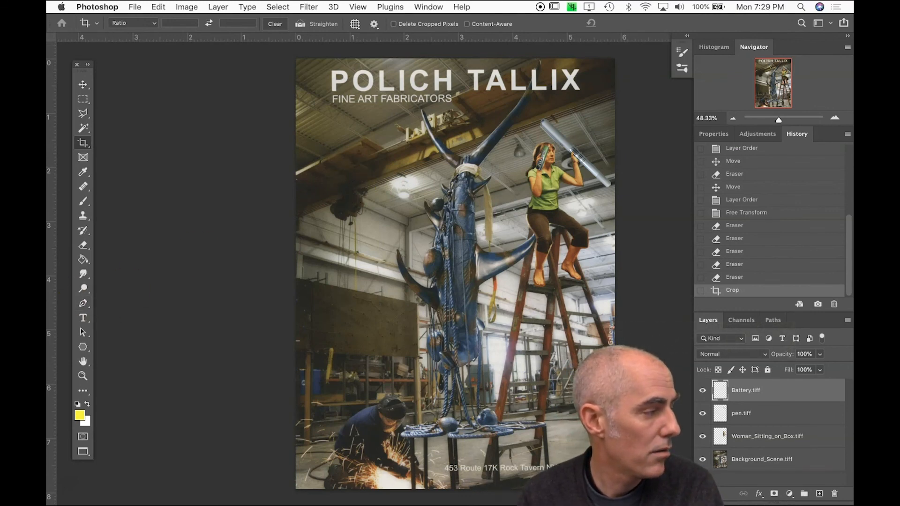
pyautogui.press('Tab')
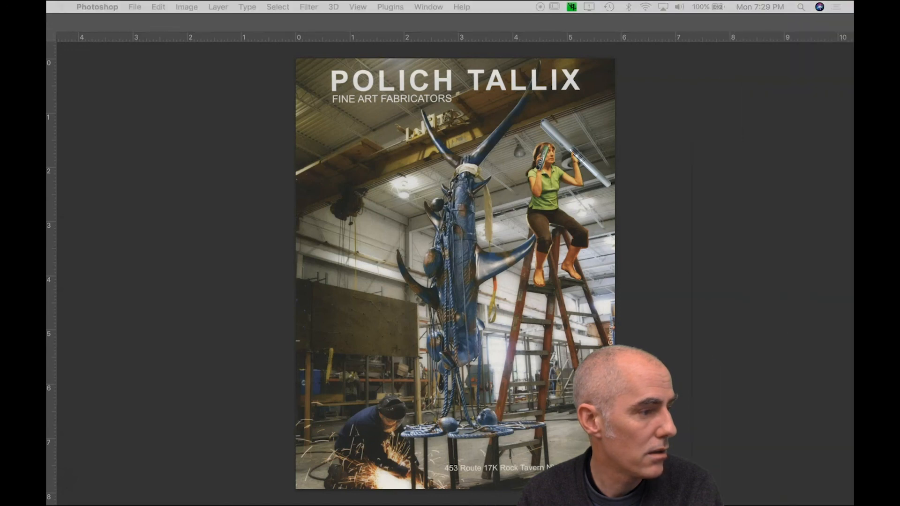